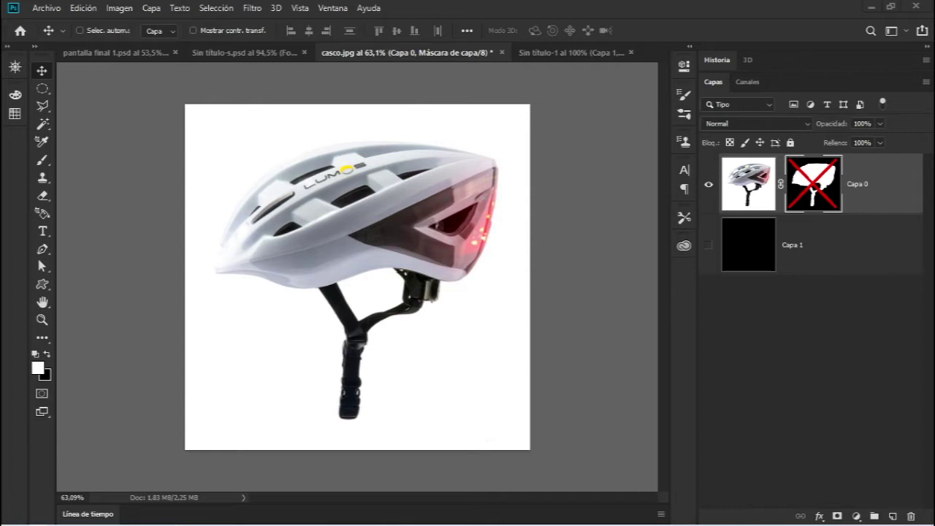
# Step: Move the Chrome window over Photoshop and maximize it
pyautogui.moveTo(934, 190); pyautogui.dragTo(437, 57)
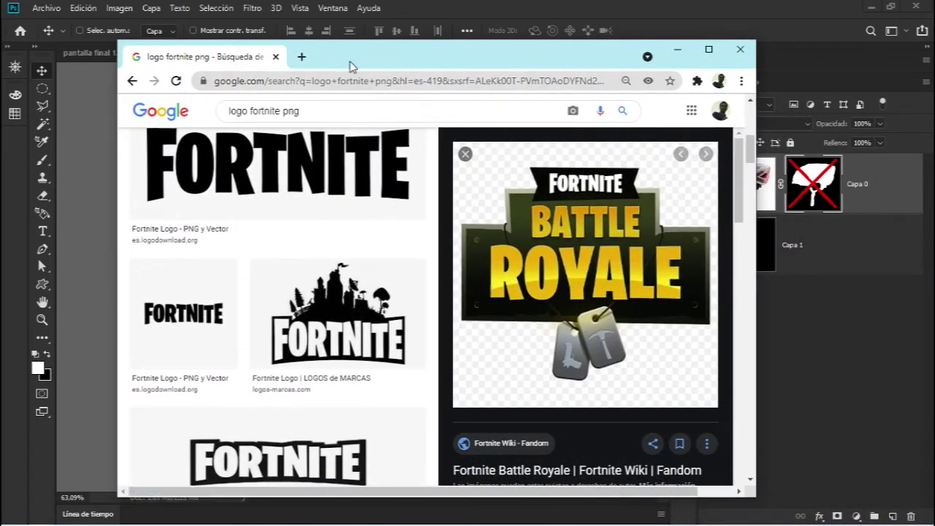
pyautogui.moveTo(354, 65); pyautogui.dragTo(319, 59)
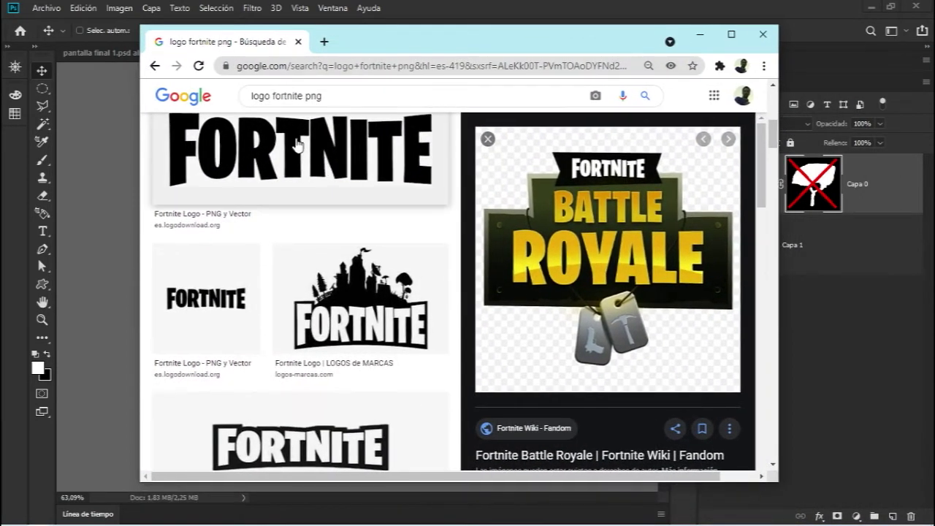
pyautogui.scroll(2, 255, 95)
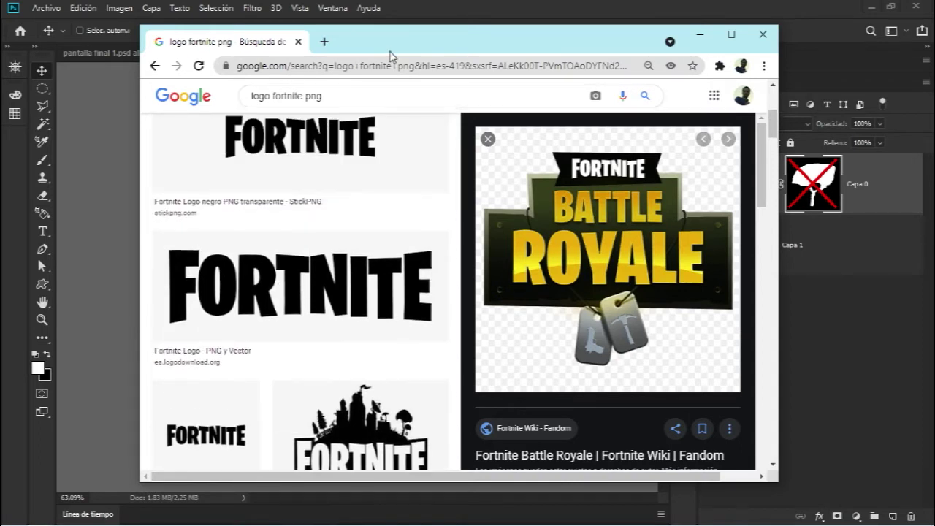
pyautogui.moveTo(394, 42); pyautogui.dragTo(381, 33)
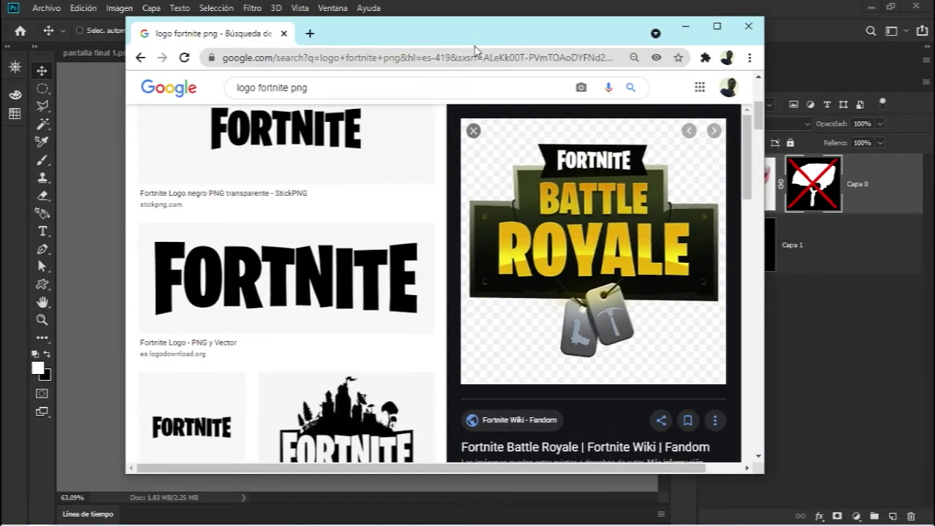
pyautogui.click(717, 27)
pyautogui.moveTo(637, 198)
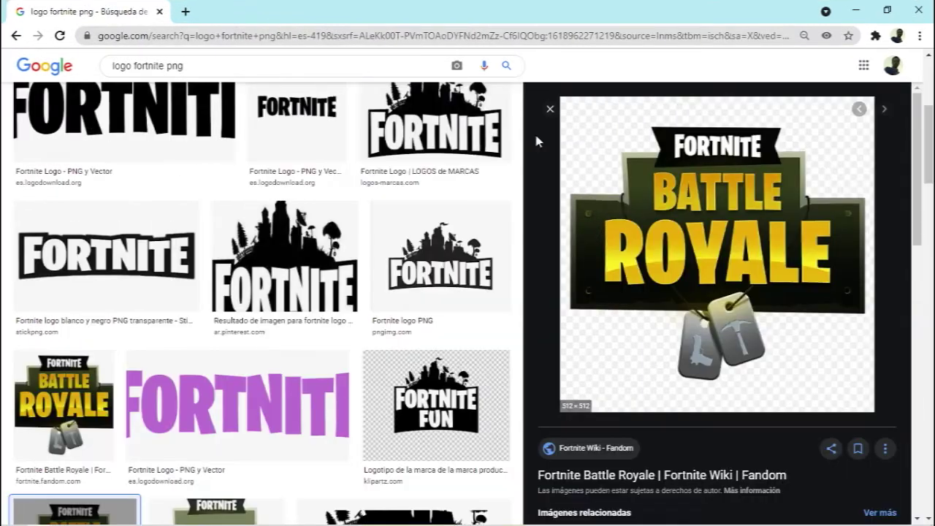
# Step: Scroll the 'logo fortnite png' results to the 512 × 512 Fortnite Battle Royale logo preview
pyautogui.scroll(3, 438, 219)
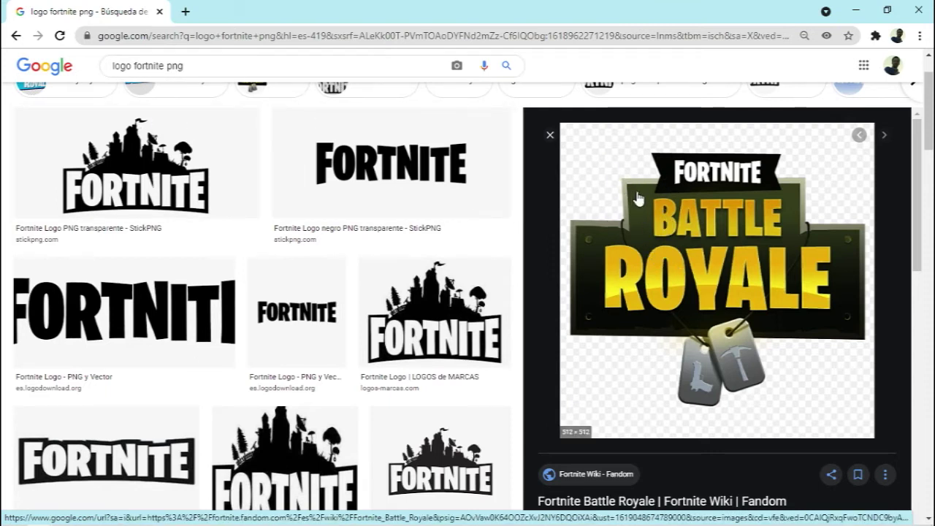
pyautogui.scroll(1, 394, 306)
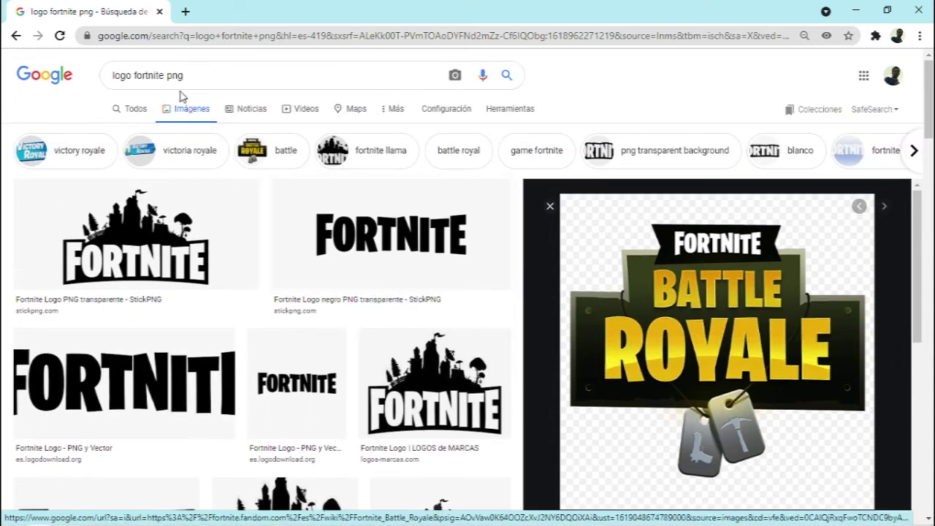
pyautogui.scroll(-1, 330, 337)
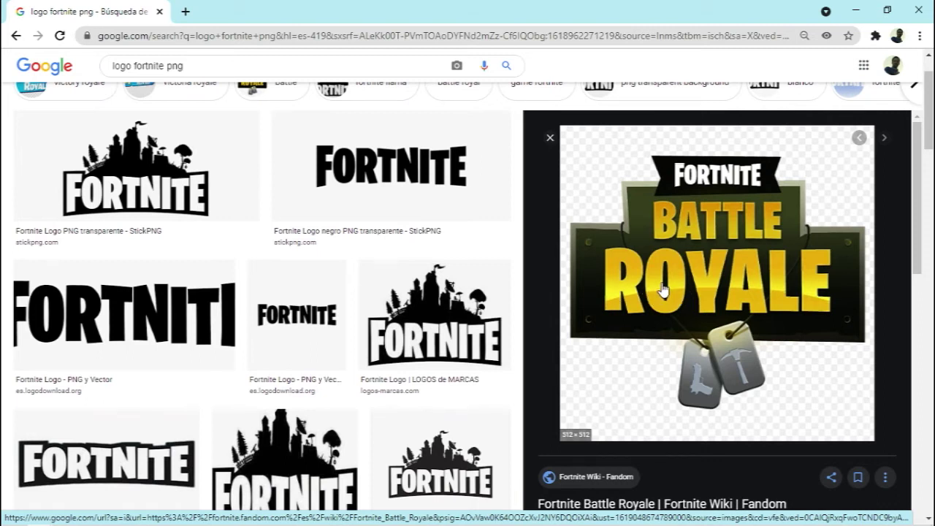
pyautogui.scroll(-2, 409, 307)
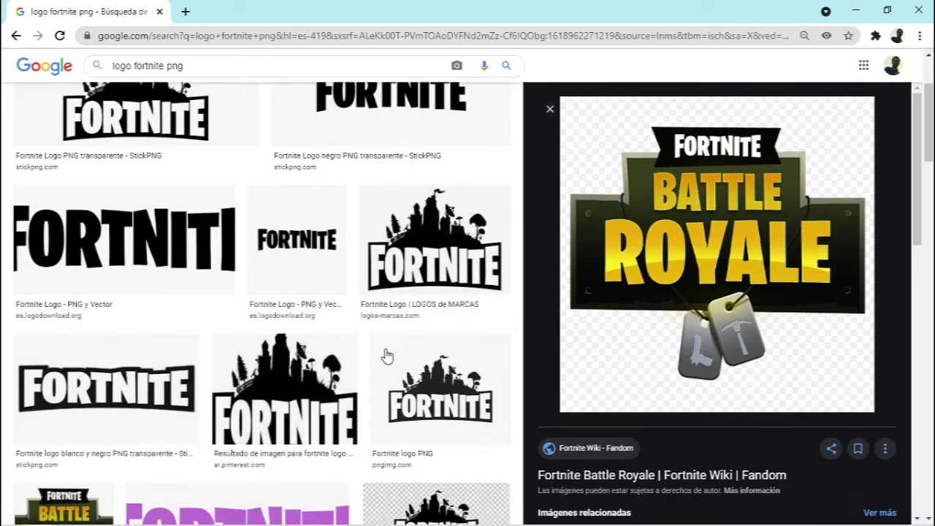
pyautogui.scroll(-1, 300, 369)
pyautogui.scroll(-3, 300, 369)
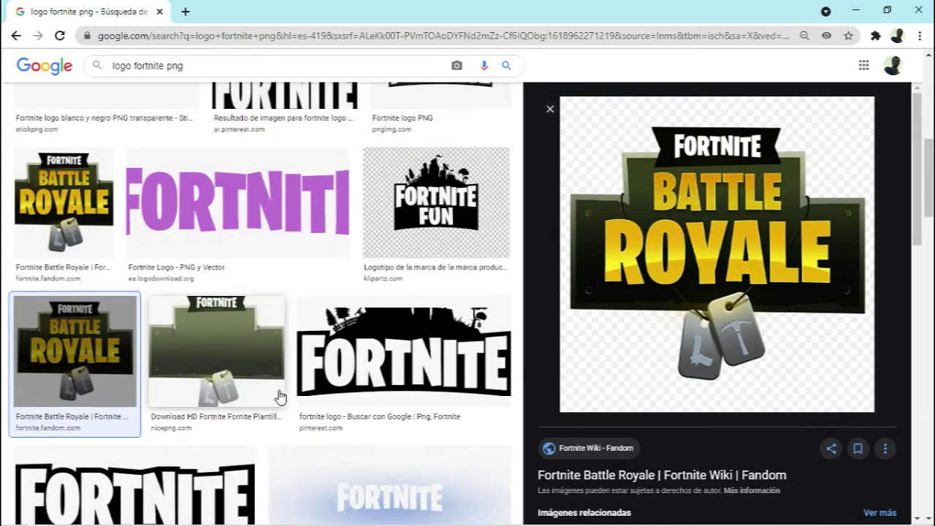
pyautogui.scroll(3, 279, 396)
pyautogui.scroll(2, 385, 379)
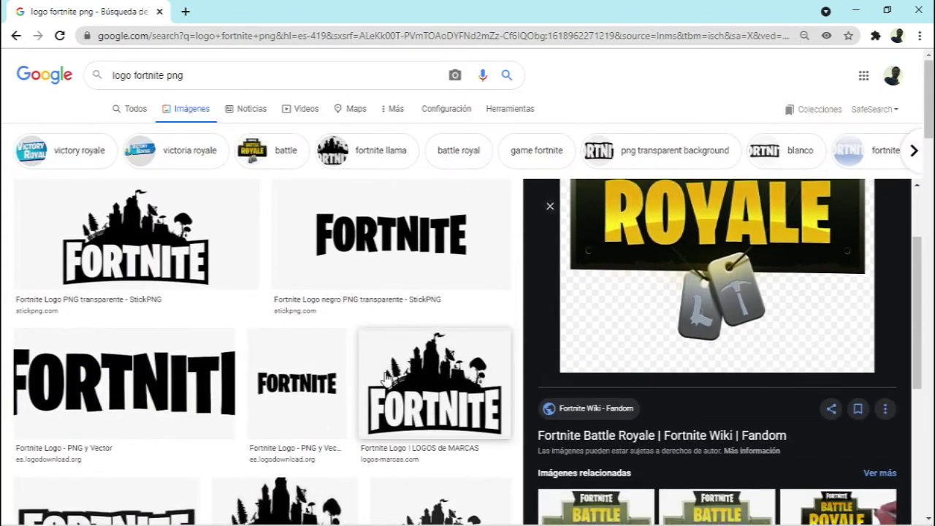
pyautogui.scroll(2, 635, 351)
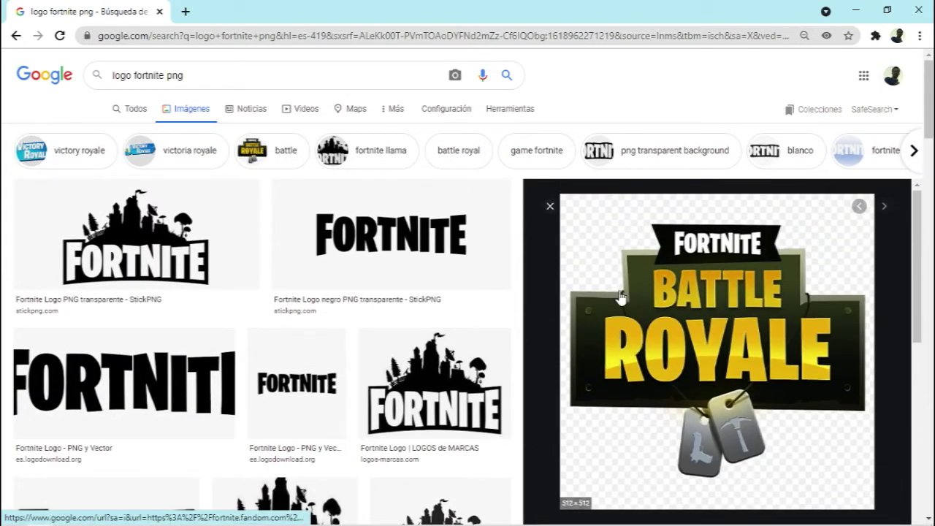
# Step: Copy the Battle Royale logo from Google Images and paste it into call of duty.jpg
pyautogui.rightClick(681, 272)
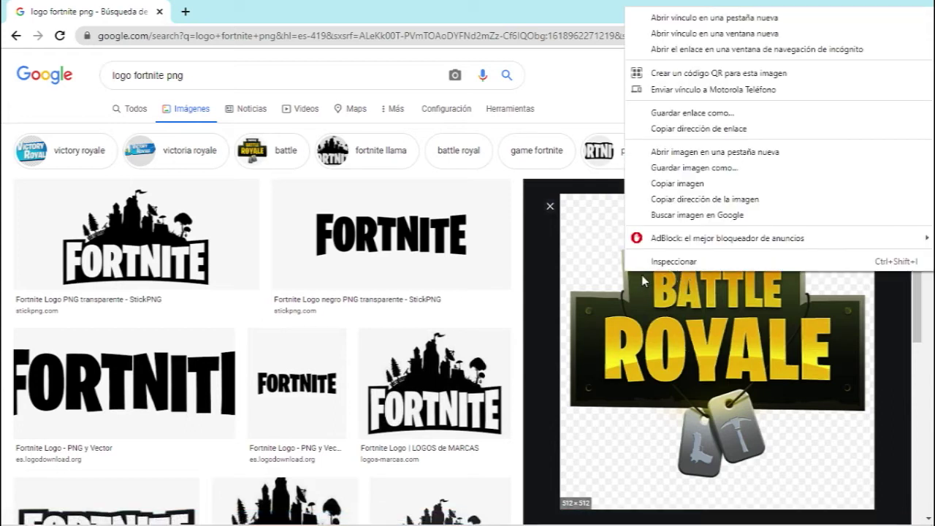
pyautogui.click(678, 183)
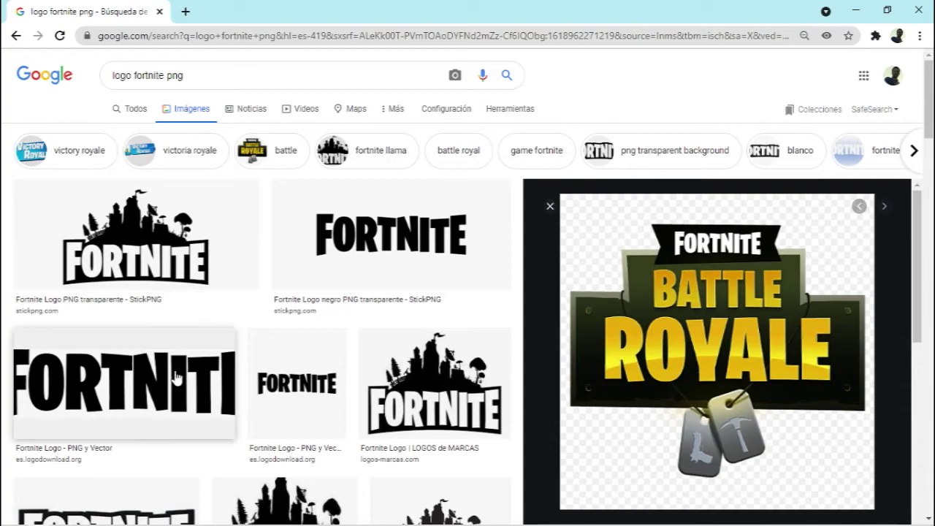
pyautogui.hotkey('alt', 'Tab')
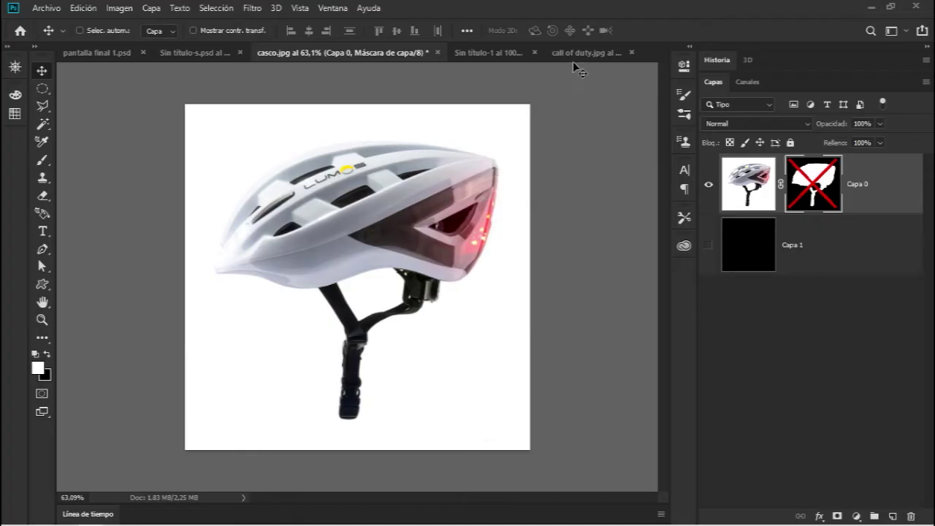
pyautogui.click(568, 56)
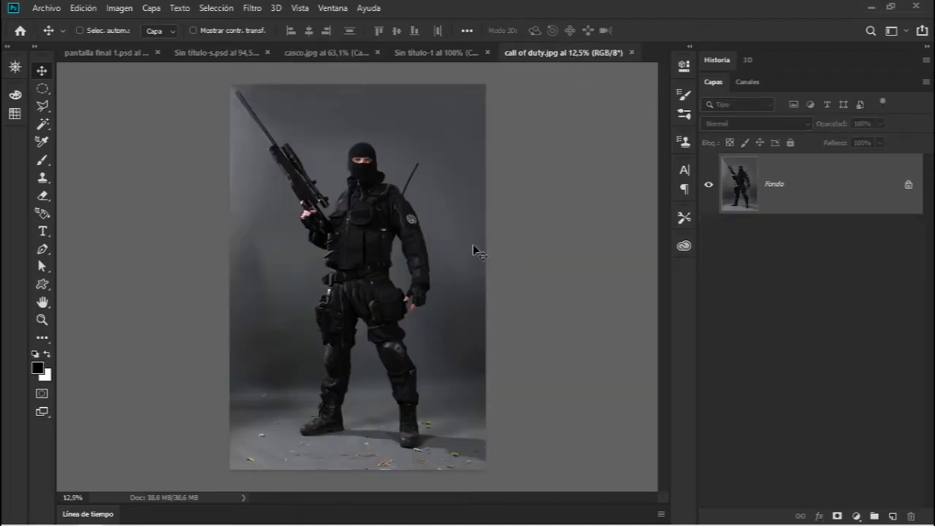
pyautogui.click(84, 8)
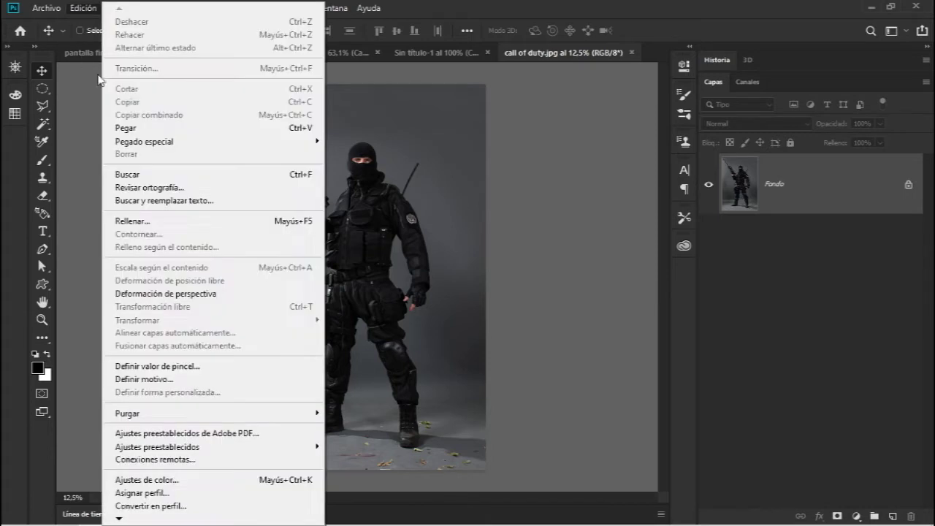
pyautogui.click(282, 130)
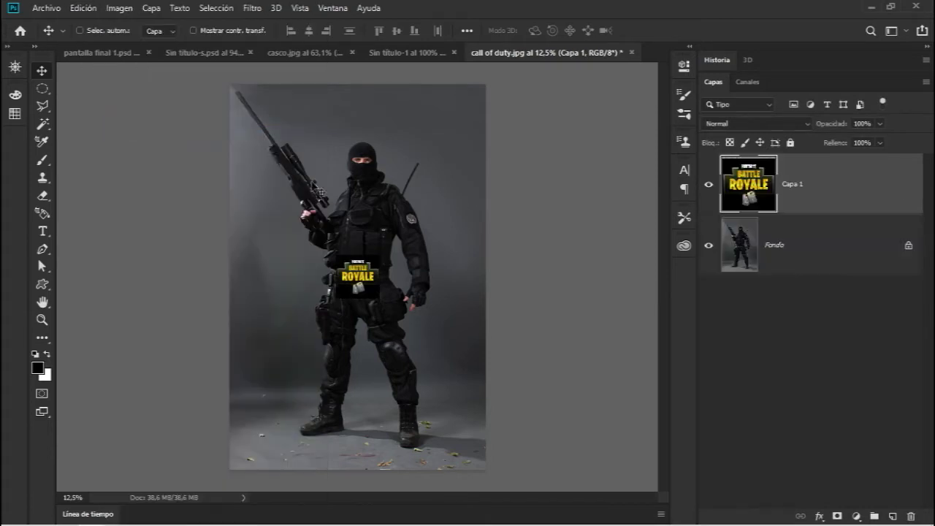
# Step: Move the pasted logo beside the soldier's head, then delete the old logo layer in Sin título-1
pyautogui.moveTo(360, 278)
pyautogui.mouseDown()
pyautogui.moveTo(366, 159)
pyautogui.moveTo(325, 115)
pyautogui.mouseUp()
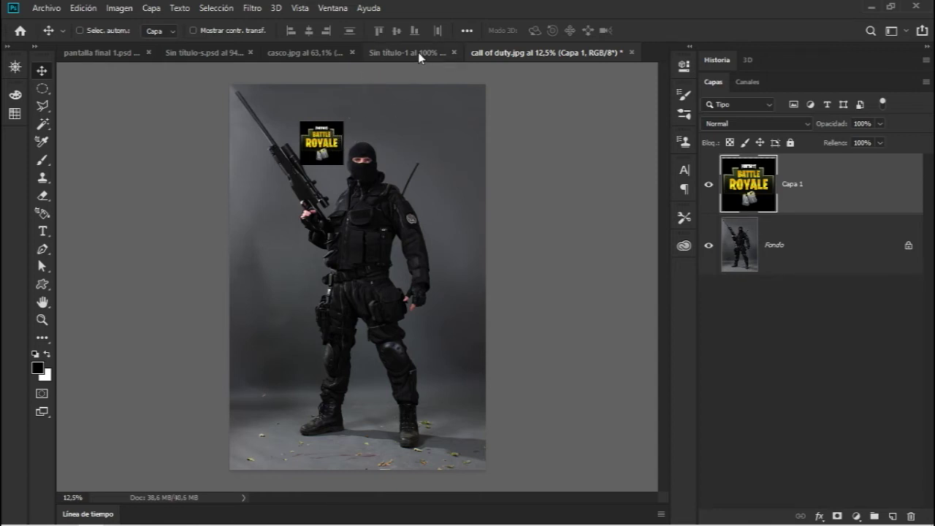
pyautogui.click(418, 52)
pyautogui.press('Delete')
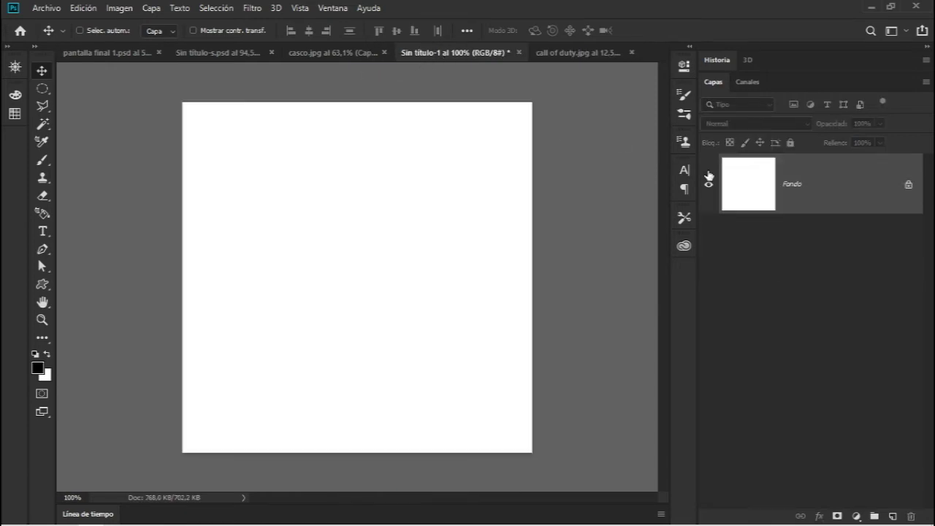
# Step: Paste the Battle Royale logo into Sin título-1 as a new Capa 1
pyautogui.click(83, 8)
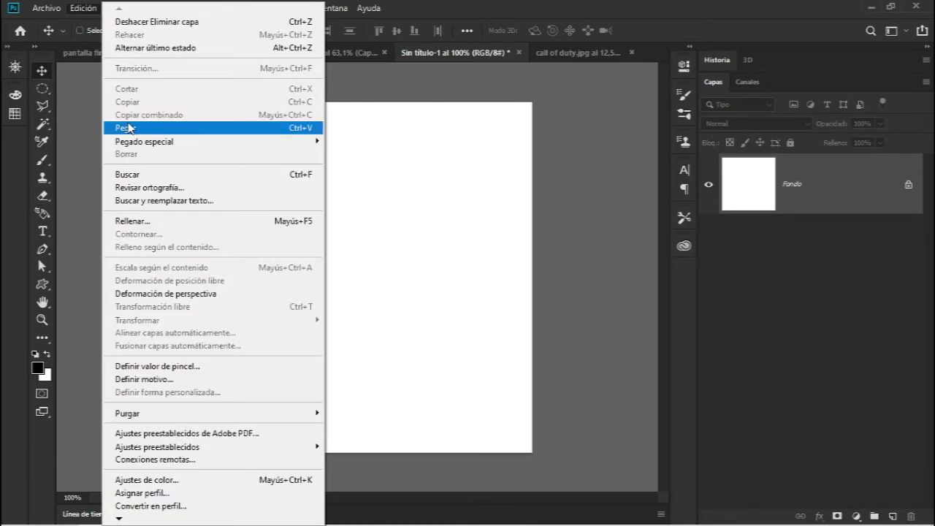
pyautogui.click(226, 129)
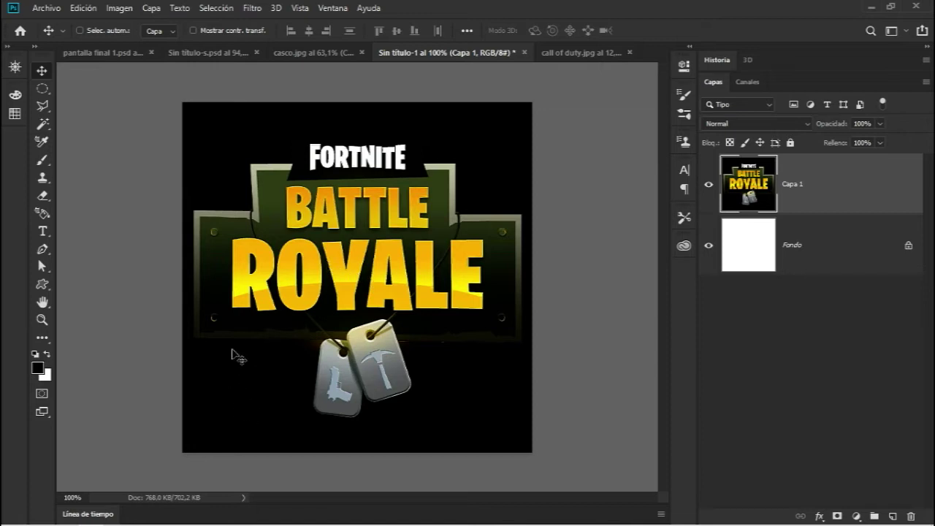
pyautogui.hotkey('alt', 'Tab')
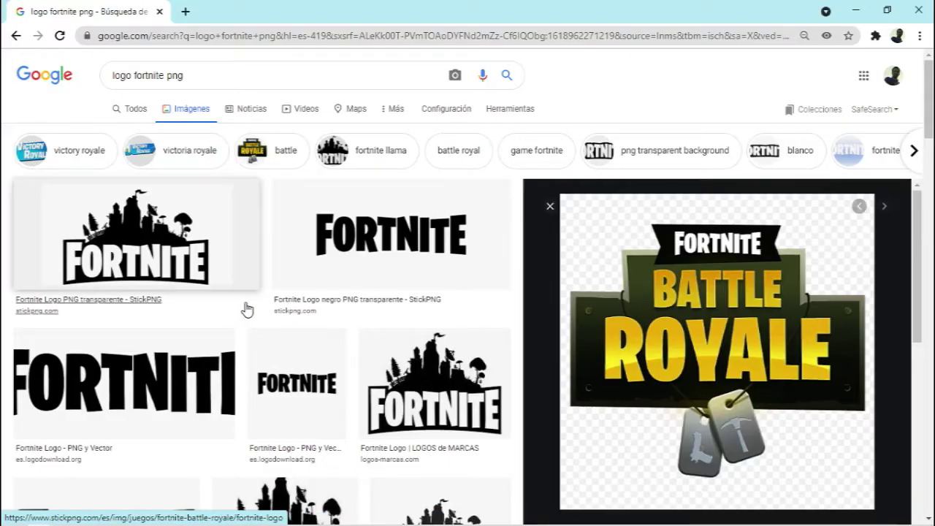
# Step: Save the Battle Royale logo to the desktop as Fortnite_Battle_Royale_logo.png and dismiss the download bar
pyautogui.scroll(-1, 605, 264)
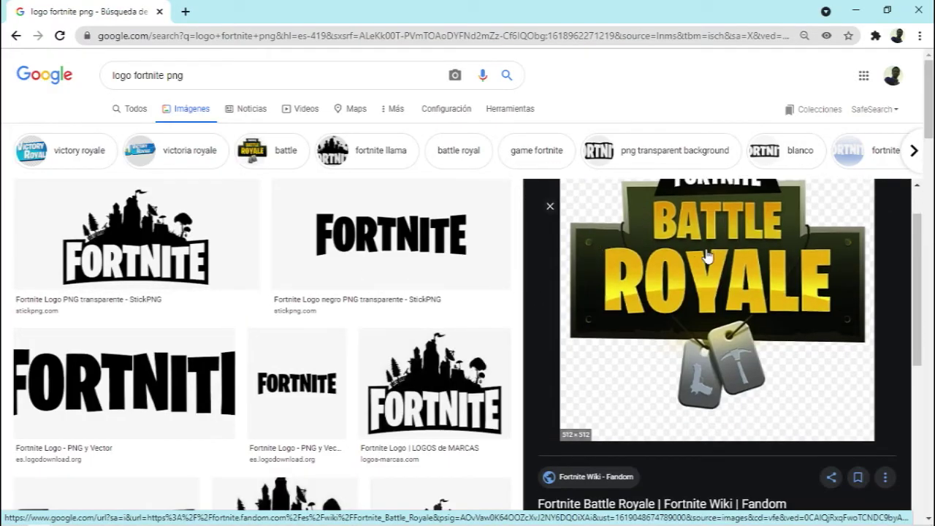
pyautogui.rightClick(706, 255)
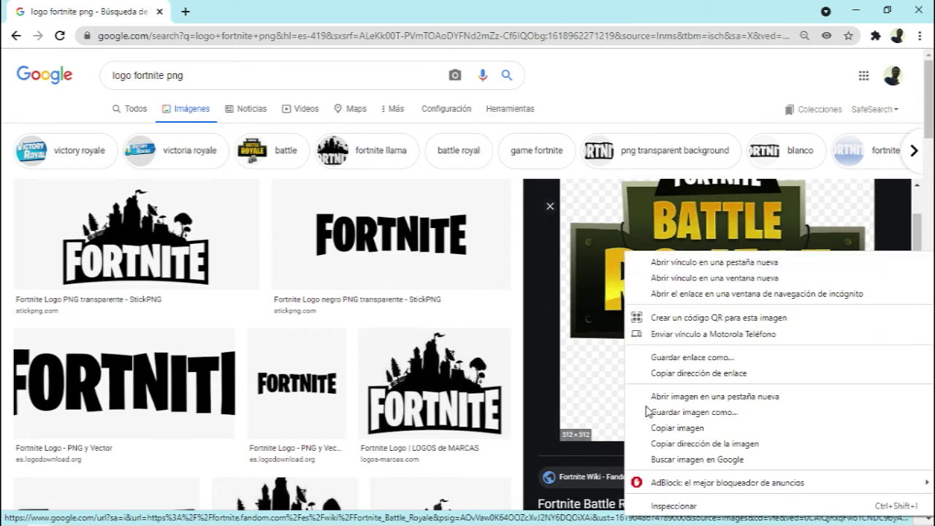
pyautogui.click(672, 412)
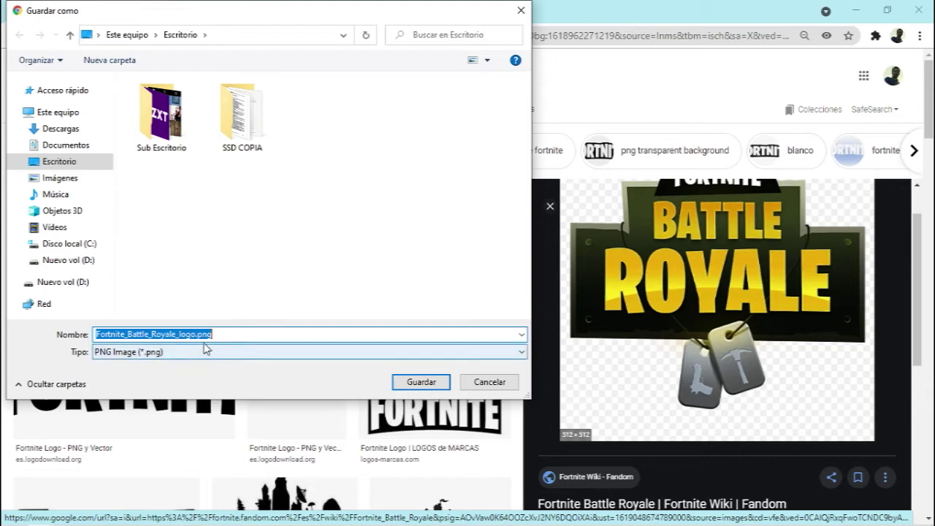
pyautogui.click(422, 382)
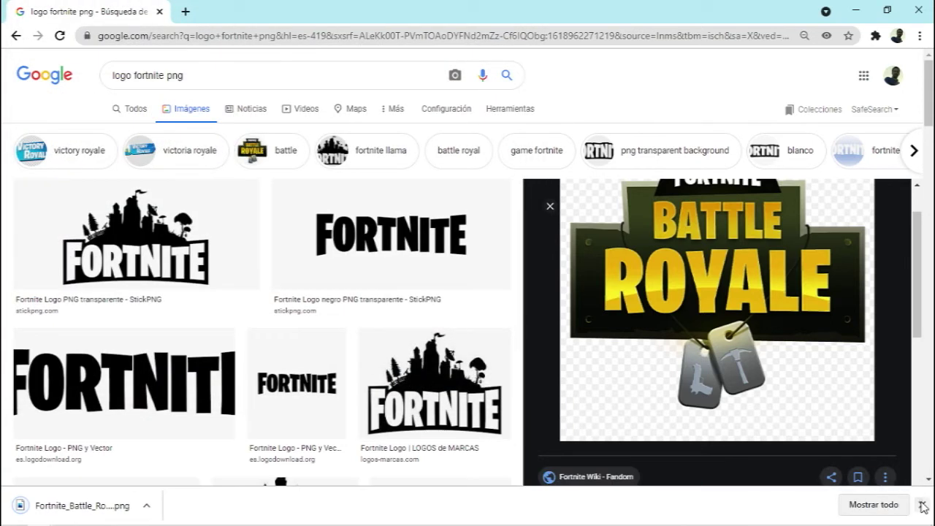
pyautogui.click(923, 504)
pyautogui.click(855, 10)
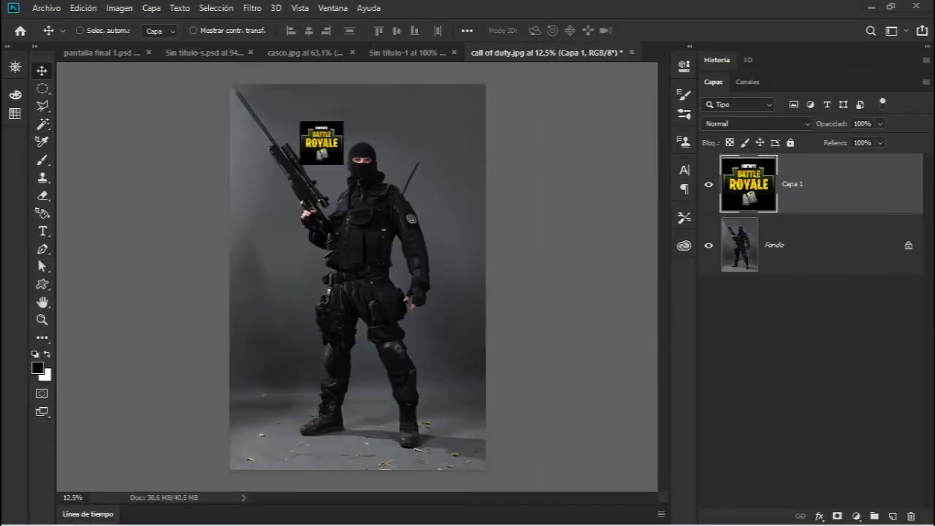
# Step: Place Fortnite_Battle_Royale_logo.png on the soldier photo, scaled up and moved toward the top-right
pyautogui.moveTo(554, 344); pyautogui.dragTo(374, 196)
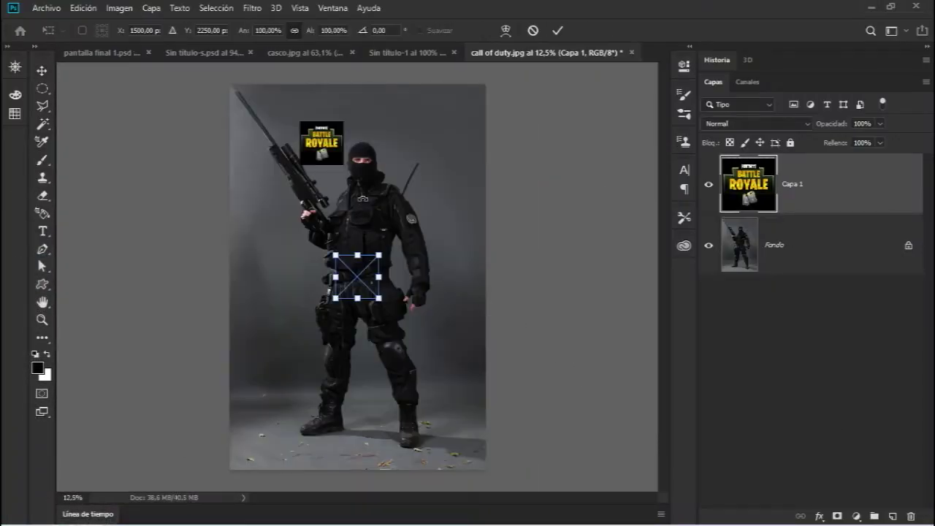
pyautogui.moveTo(378, 254); pyautogui.dragTo(443, 184)
pyautogui.moveTo(398, 241); pyautogui.dragTo(435, 136)
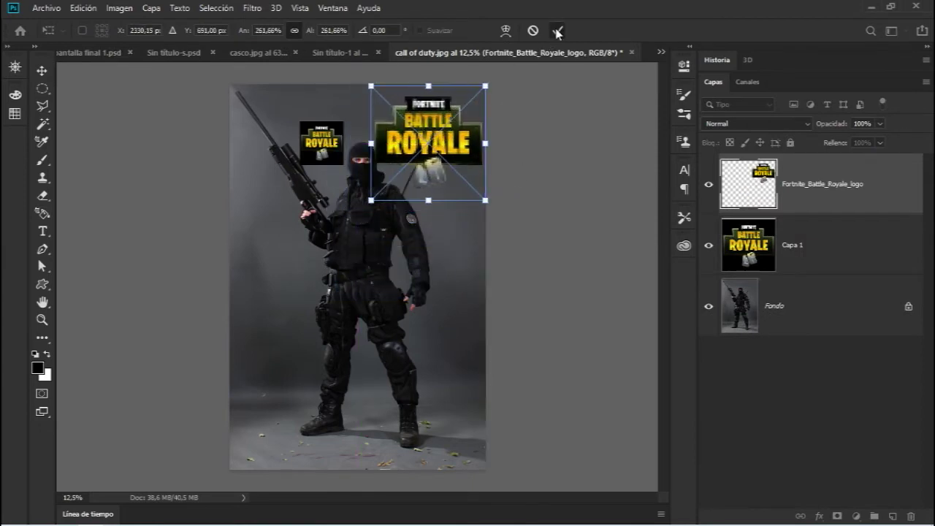
pyautogui.click(557, 32)
pyautogui.click(43, 320)
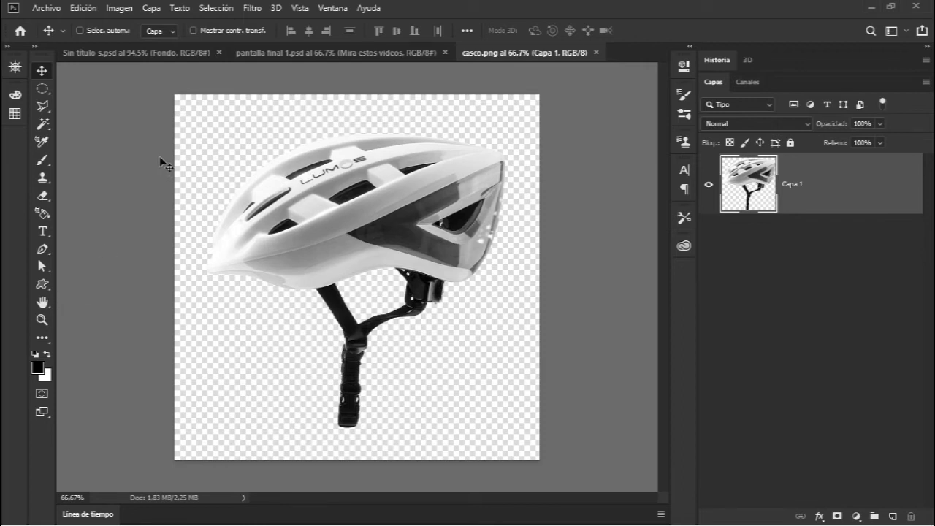
# Step: Zoom in and out on casco.png to inspect the helmet's cut-out edges and LUMOS lettering
pyautogui.moveTo(163, 158); pyautogui.dragTo(139, 128)
pyautogui.press('z')
pyautogui.moveTo(184, 141)
pyautogui.mouseDown()
pyautogui.moveTo(212, 140)
pyautogui.moveTo(188, 142)
pyautogui.mouseUp()
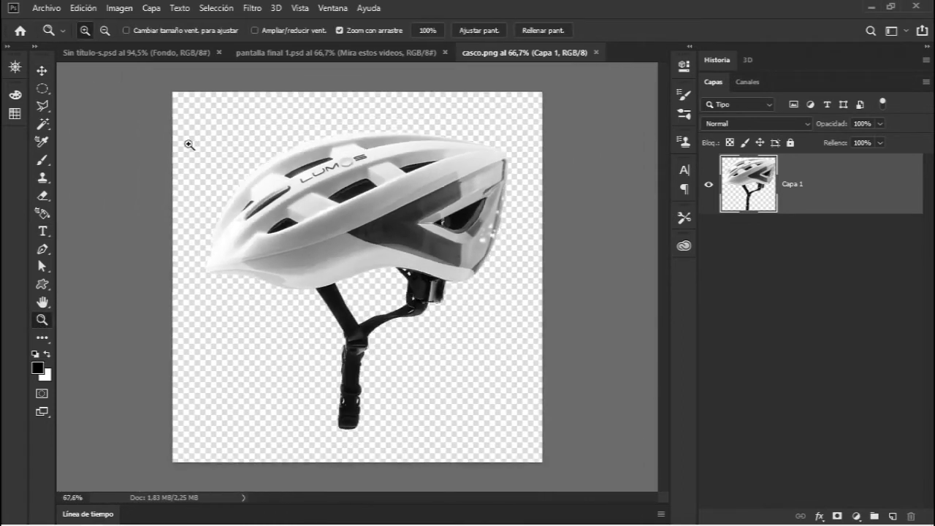
pyautogui.moveTo(129, 403)
pyautogui.mouseDown()
pyautogui.moveTo(179, 397)
pyautogui.moveTo(155, 380)
pyautogui.mouseUp()
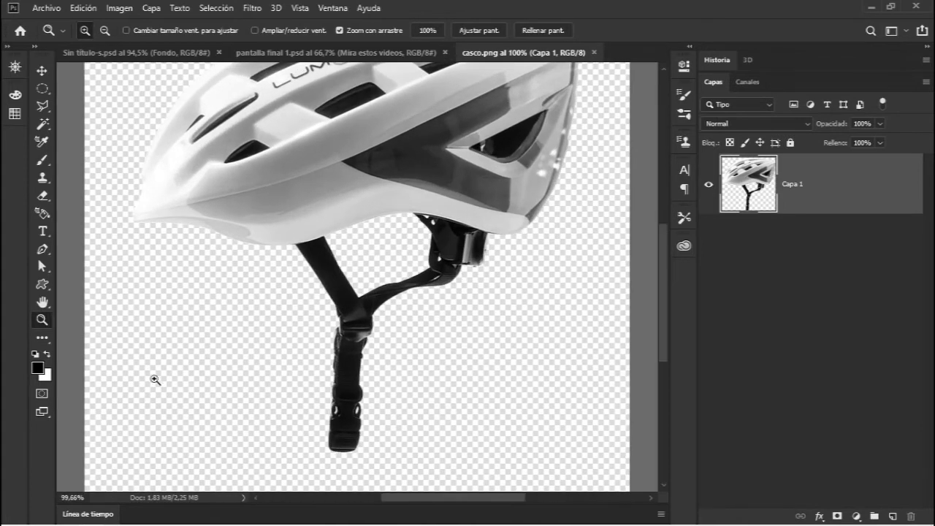
pyautogui.moveTo(261, 246); pyautogui.dragTo(224, 253)
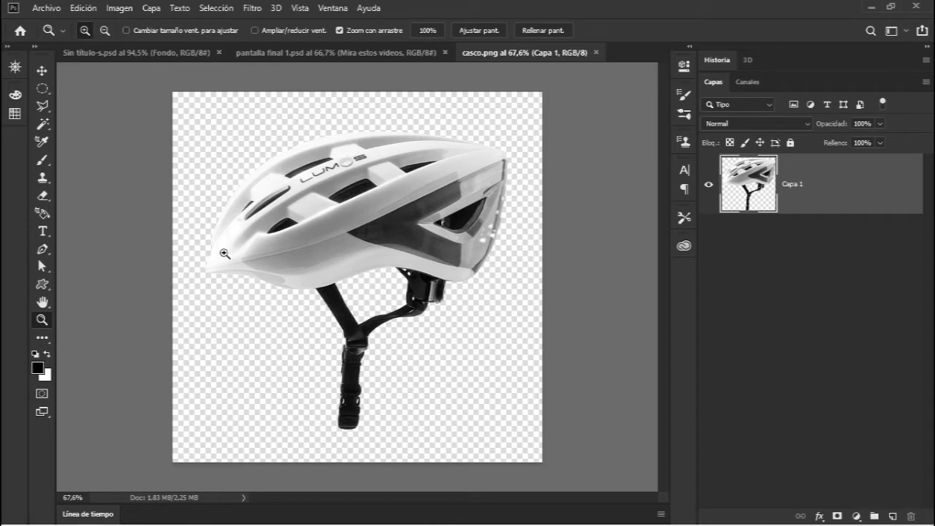
pyautogui.moveTo(180, 189)
pyautogui.mouseDown()
pyautogui.moveTo(188, 183)
pyautogui.moveTo(244, 212)
pyautogui.moveTo(355, 211)
pyautogui.moveTo(309, 215)
pyautogui.moveTo(419, 249)
pyautogui.mouseUp()
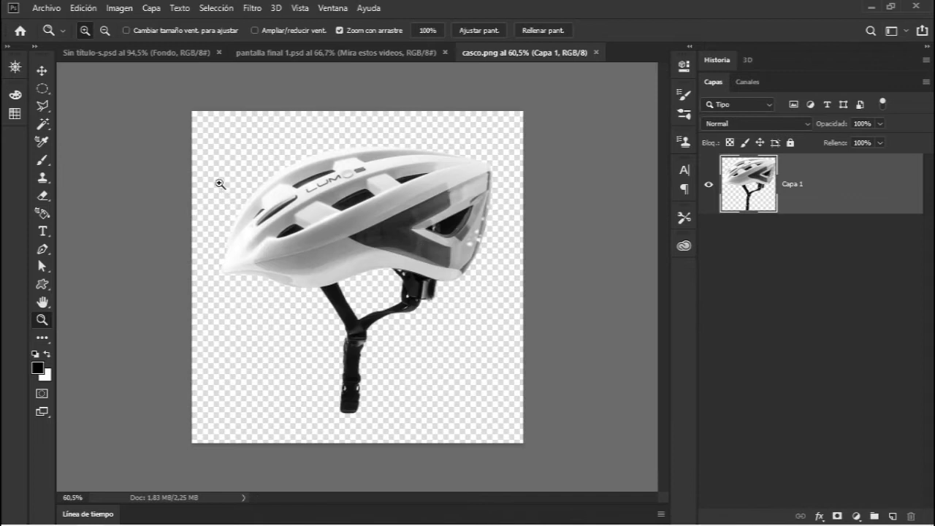
pyautogui.click(318, 177)
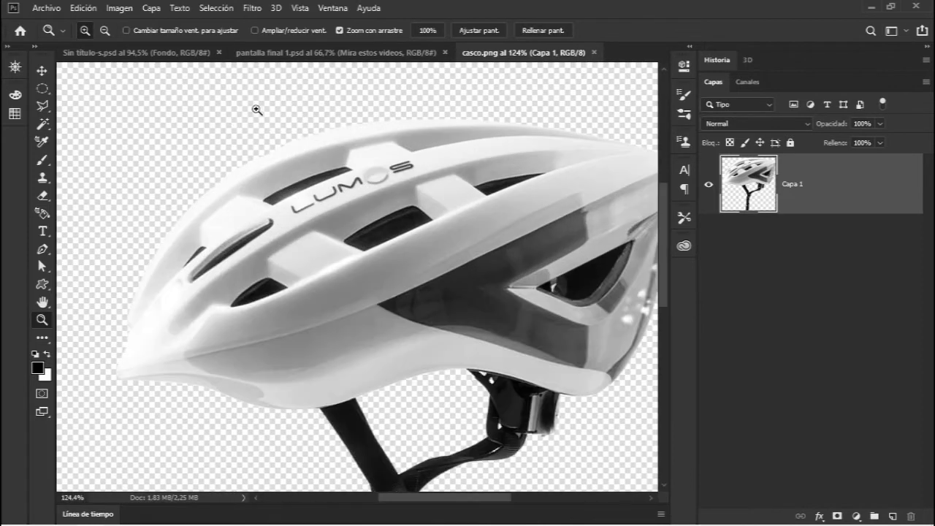
pyautogui.moveTo(409, 105)
pyautogui.mouseDown()
pyautogui.moveTo(371, 100)
pyautogui.moveTo(438, 104)
pyautogui.moveTo(410, 118)
pyautogui.mouseUp()
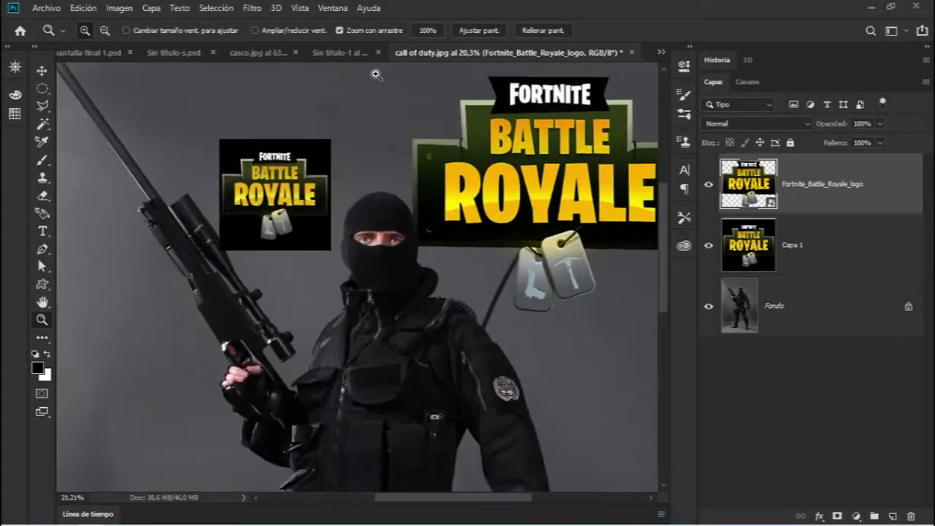
# Step: Zoom in and out around the soldier's head and the logos in the composite
pyautogui.moveTo(336, 98)
pyautogui.mouseDown()
pyautogui.moveTo(367, 82)
pyautogui.moveTo(417, 125)
pyautogui.mouseUp()
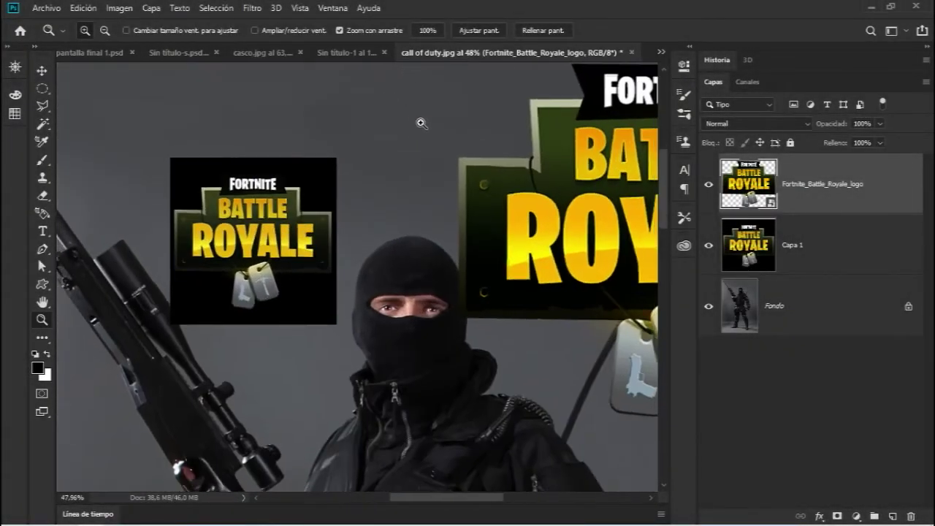
pyautogui.moveTo(448, 156); pyautogui.dragTo(344, 156)
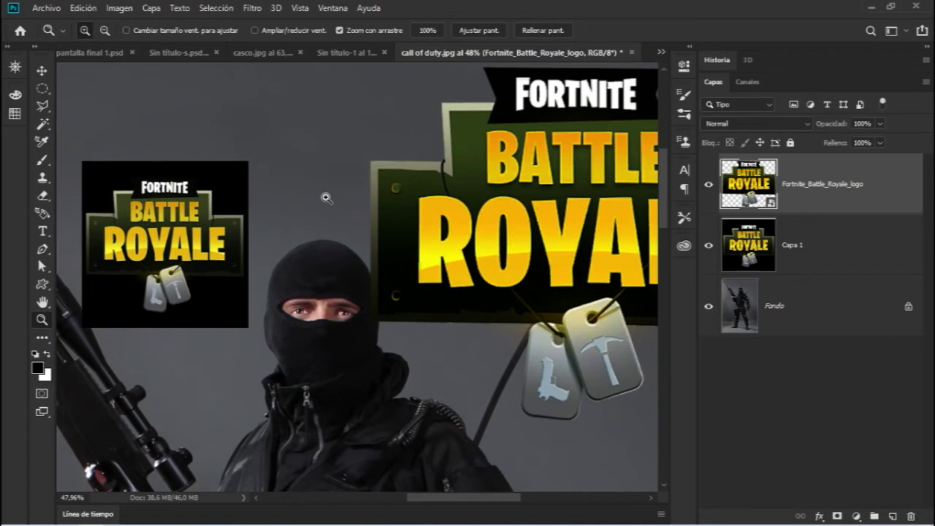
pyautogui.moveTo(402, 207); pyautogui.dragTo(375, 206)
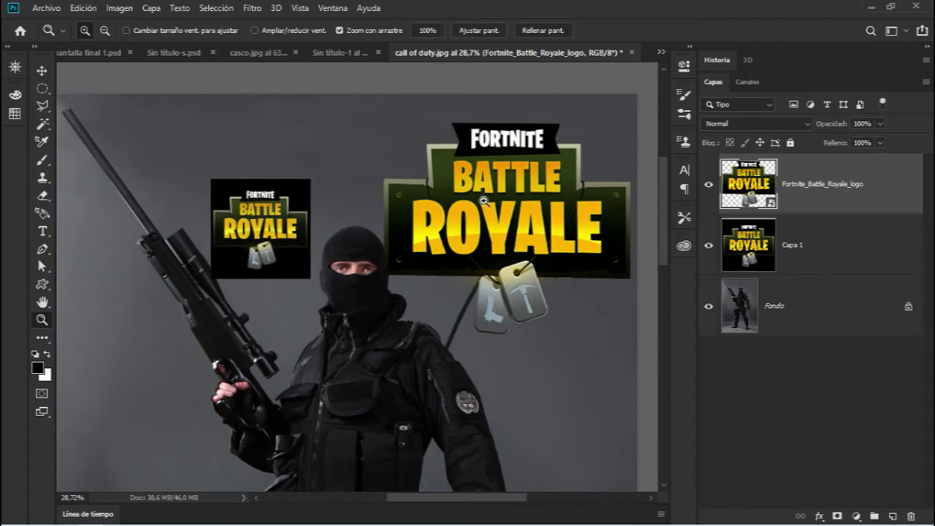
pyautogui.moveTo(481, 200); pyautogui.dragTo(471, 208)
pyautogui.scroll(-2, 507, 299)
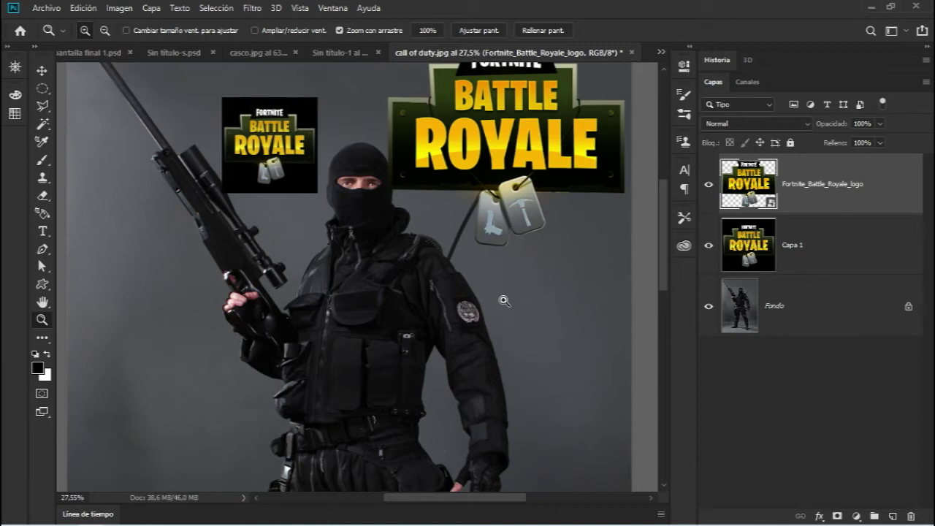
pyautogui.moveTo(504, 300); pyautogui.dragTo(473, 298)
pyautogui.scroll(-1, 475, 299)
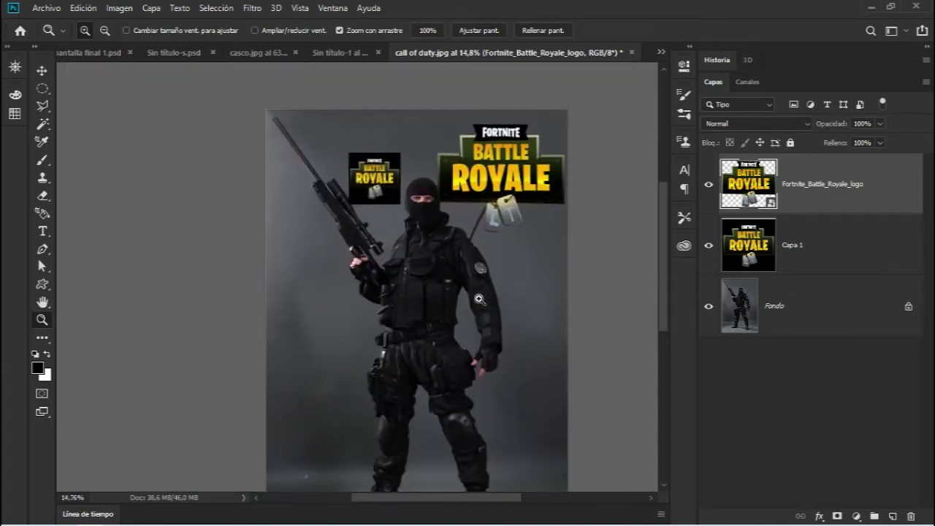
pyautogui.scroll(-2, 480, 275)
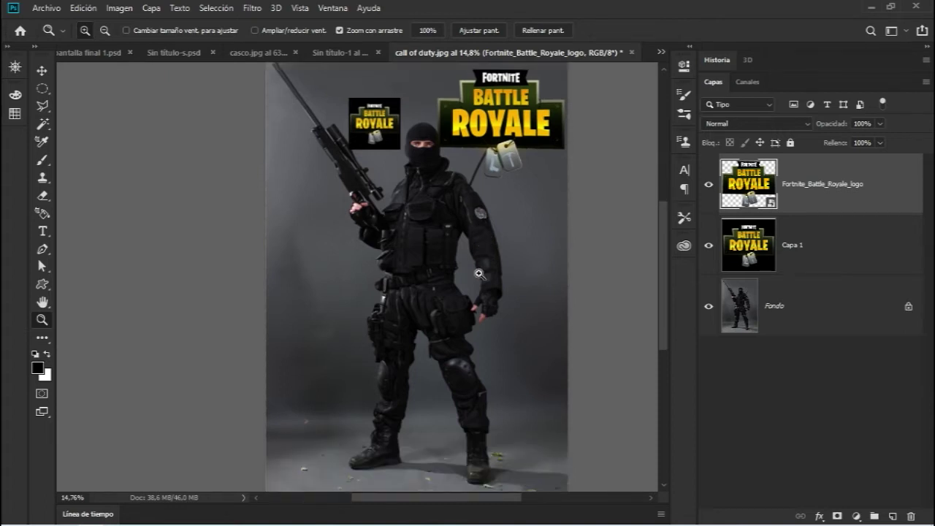
pyautogui.scroll(-1, 474, 271)
pyautogui.scroll(1, 474, 274)
pyautogui.moveTo(573, 153); pyautogui.dragTo(604, 157)
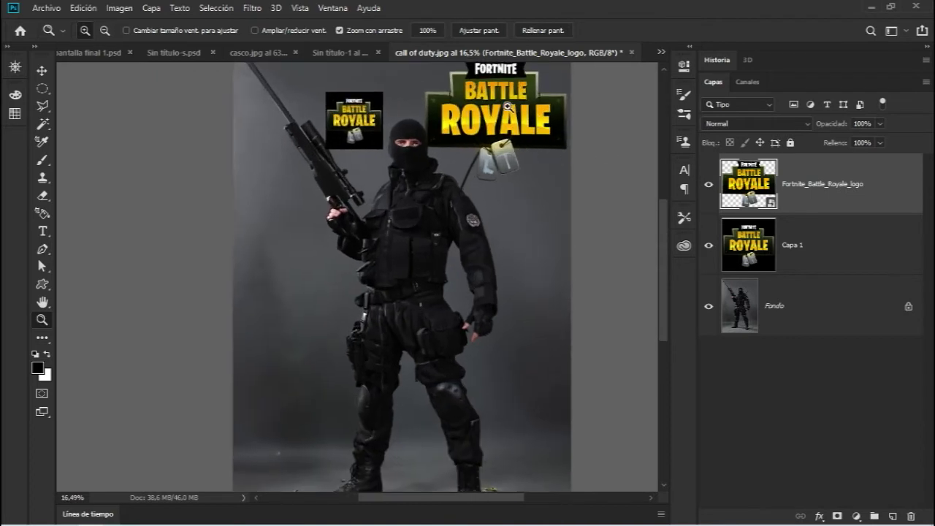
# Step: Drag the large Battle Royale logo down-left onto the soldier's face
pyautogui.click(42, 70)
pyautogui.moveTo(500, 133); pyautogui.dragTo(471, 206)
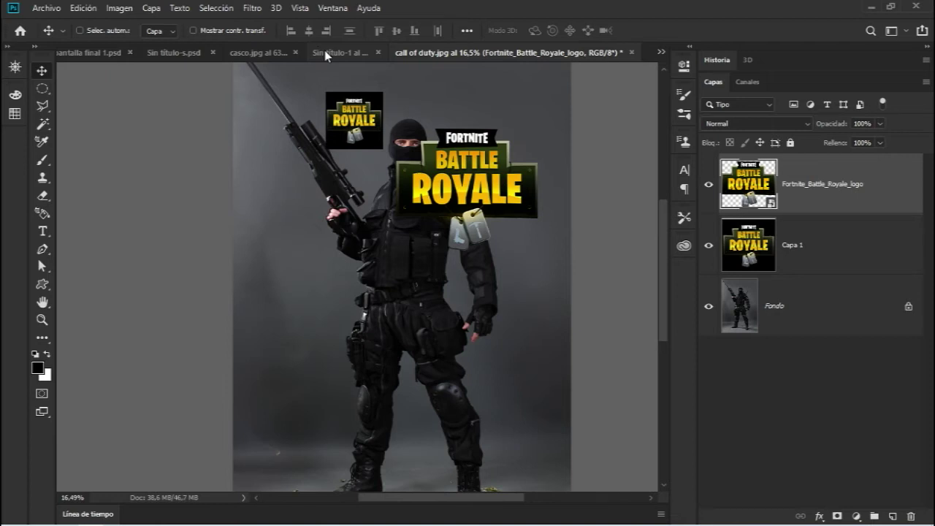
pyautogui.click(256, 54)
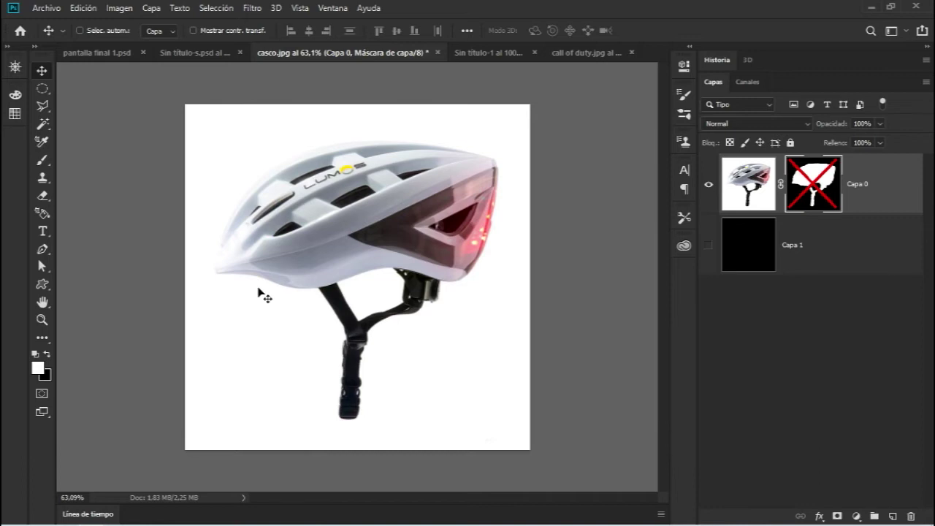
# Step: Re-enable Capa 0's layer mask so the helmet shows over transparency
pyautogui.click(197, 54)
pyautogui.keyDown('shift'); pyautogui.click(803, 189); pyautogui.keyUp('shift')
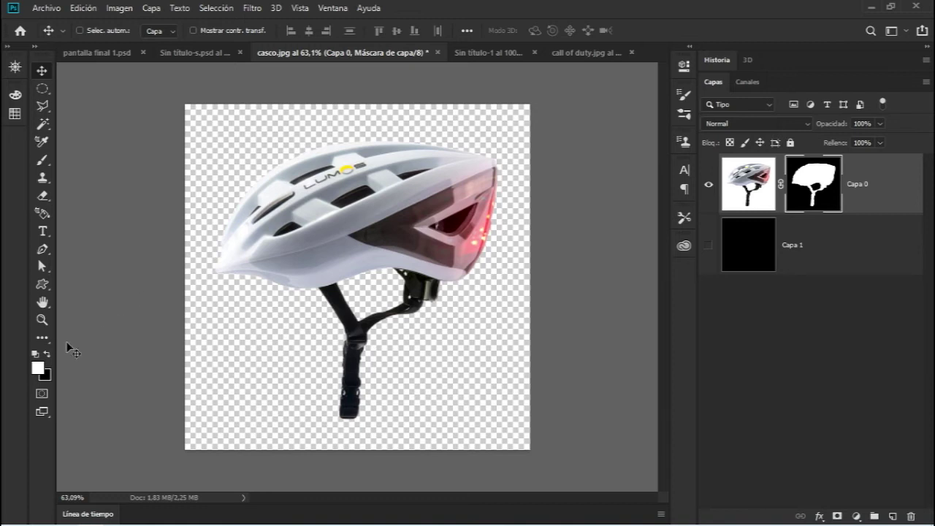
pyautogui.click(41, 319)
# Step: Zoom in on the LUMOS lettering and show the black Capa 1 behind the helmet to check edges
pyautogui.moveTo(329, 177); pyautogui.dragTo(322, 216)
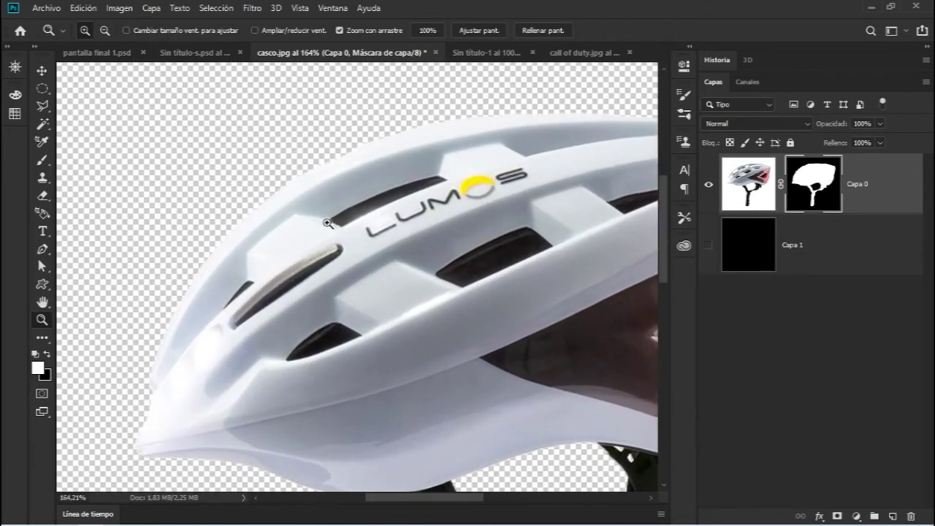
pyautogui.scroll(-3, 313, 246)
pyautogui.scroll(-4, 439, 234)
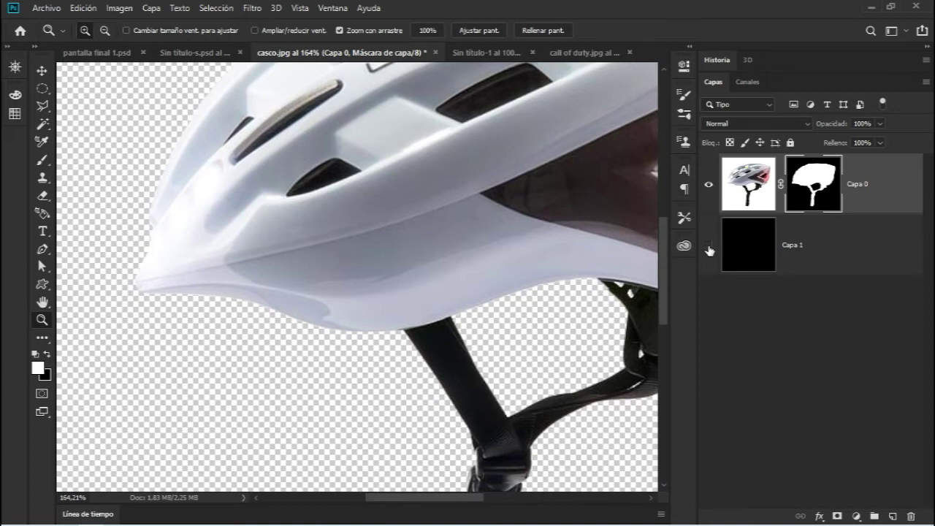
pyautogui.click(708, 248)
pyautogui.scroll(-3, 405, 225)
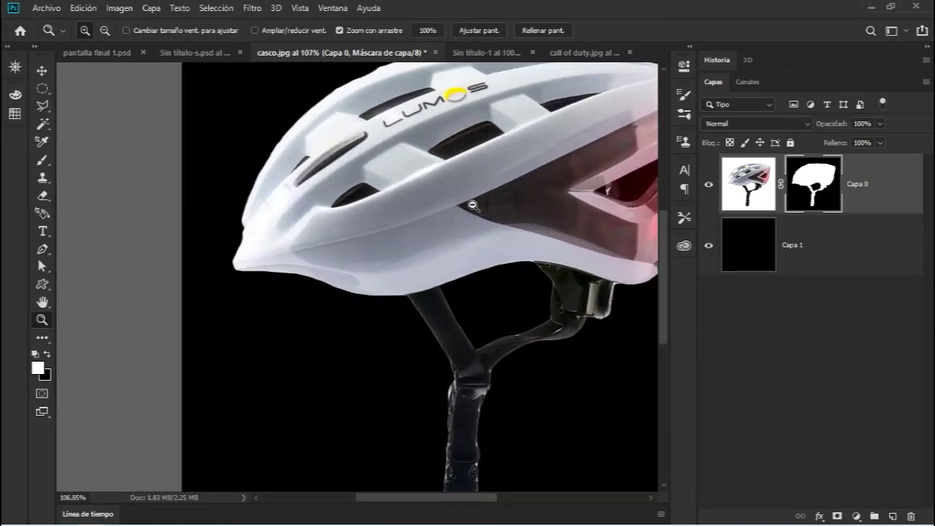
pyautogui.scroll(3, 483, 198)
pyautogui.scroll(-3, 474, 164)
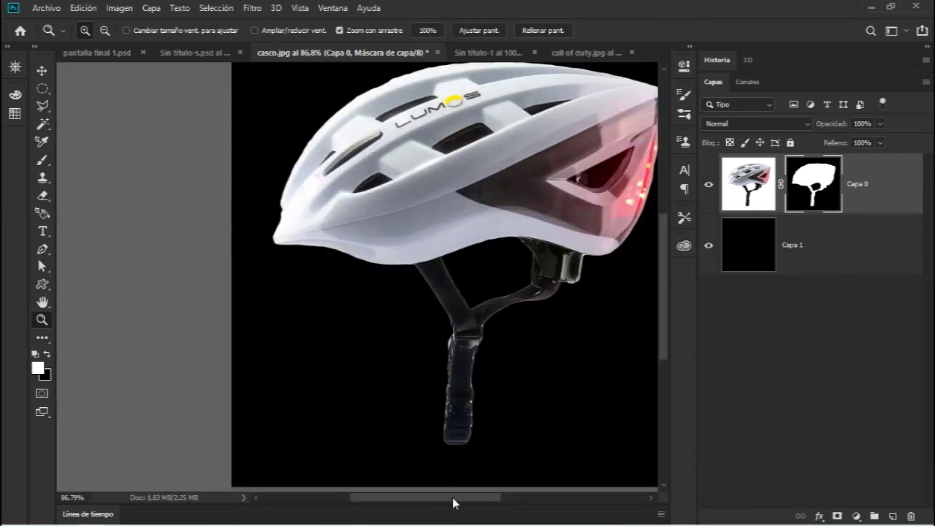
pyautogui.moveTo(455, 501); pyautogui.dragTo(526, 501)
pyautogui.scroll(4, 478, 136)
pyautogui.scroll(-3, 478, 135)
pyautogui.scroll(-3, 448, 150)
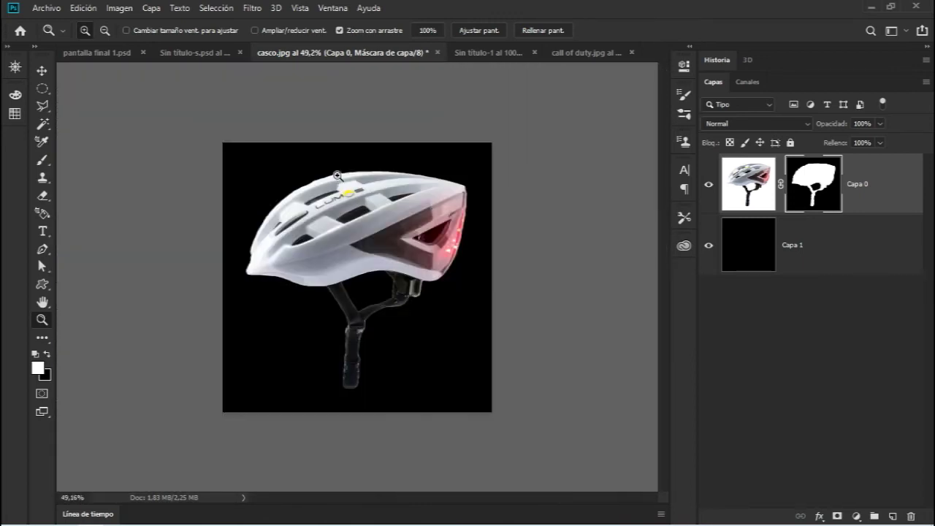
pyautogui.scroll(5, 321, 218)
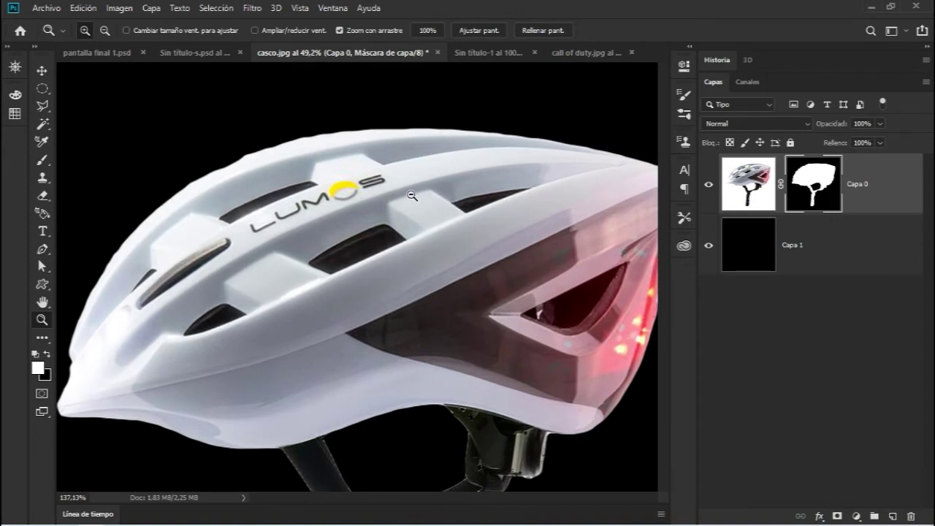
pyautogui.scroll(-3, 408, 196)
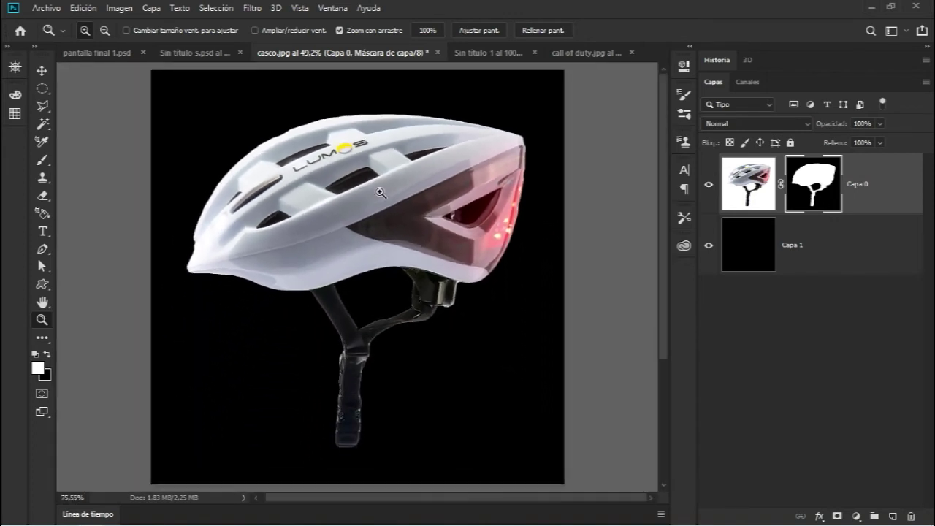
# Step: Hide the black Capa 1 so the helmet sits on transparency, then fit it on screen
pyautogui.click(709, 244)
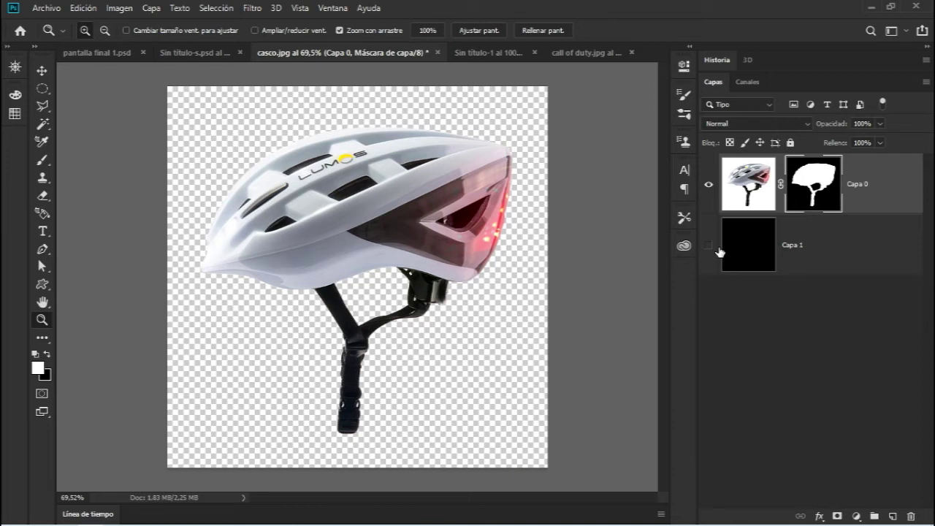
pyautogui.click(708, 246)
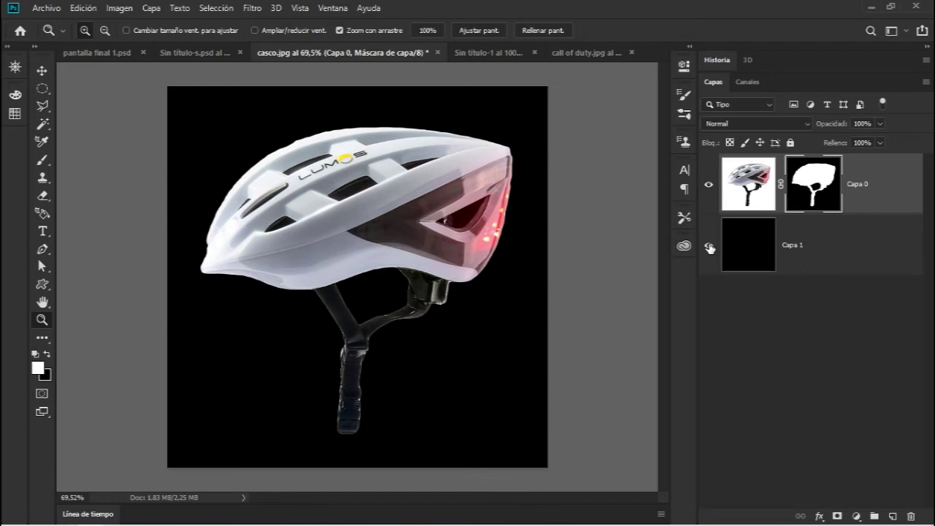
pyautogui.click(708, 247)
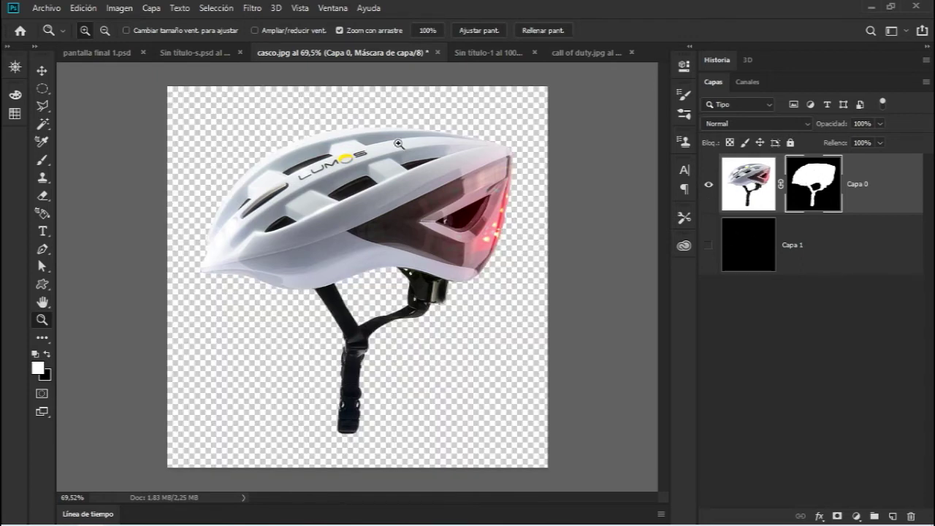
pyautogui.moveTo(416, 123)
pyautogui.mouseDown()
pyautogui.moveTo(446, 110)
pyautogui.moveTo(538, 119)
pyautogui.mouseUp()
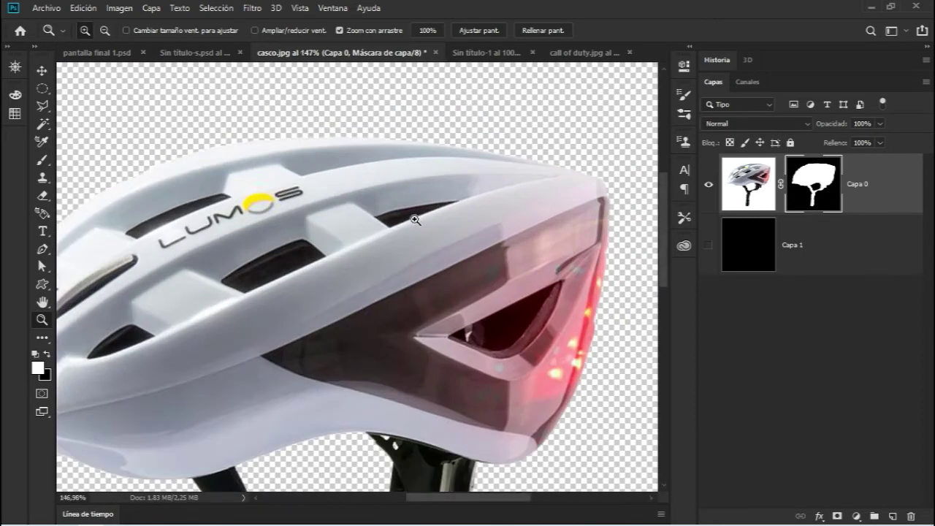
pyautogui.hotkey('ctrl', '0')
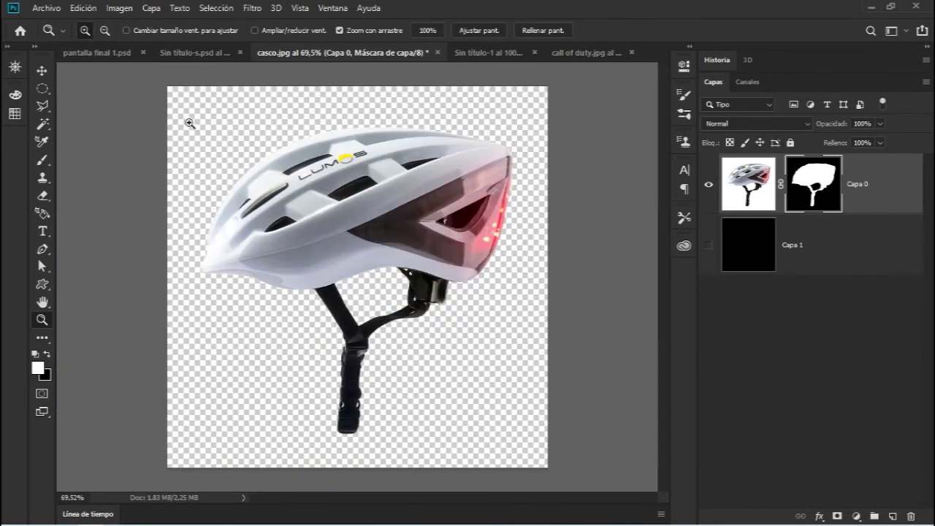
pyautogui.click(48, 10)
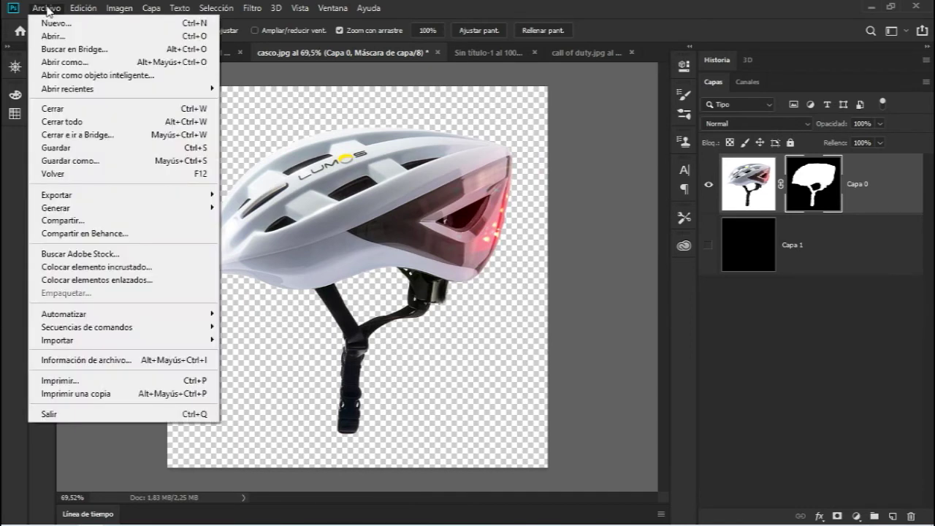
# Step: Save the transparent helmet as casco.png in PNG format, accepting the default PNG options
pyautogui.click(70, 160)
pyautogui.click(151, 345)
pyautogui.moveTo(150, 345); pyautogui.dragTo(173, 346)
pyautogui.click(139, 362)
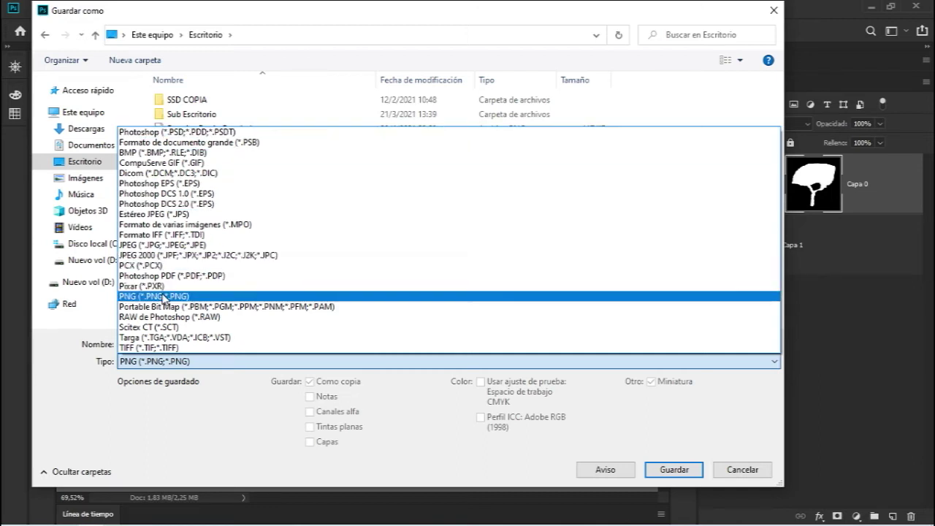
pyautogui.click(267, 296)
pyautogui.click(679, 472)
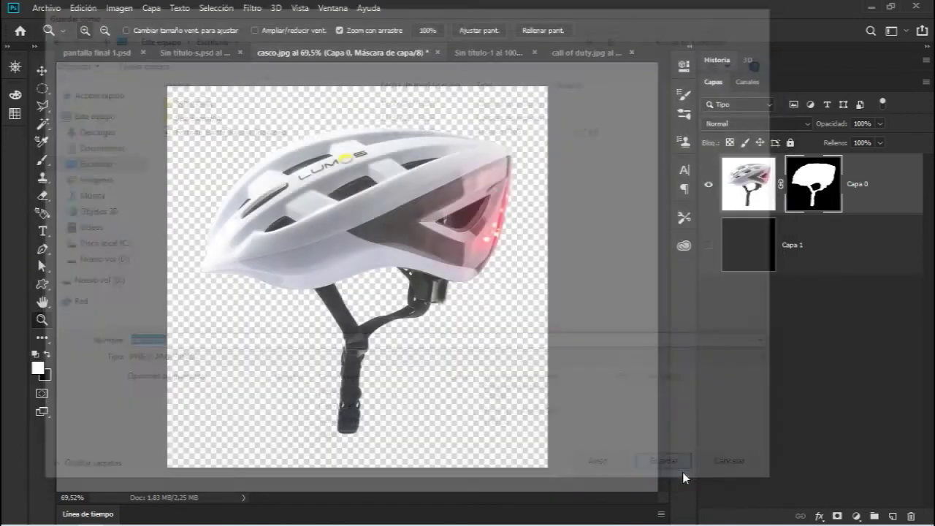
pyautogui.moveTo(396, 123); pyautogui.dragTo(378, 134)
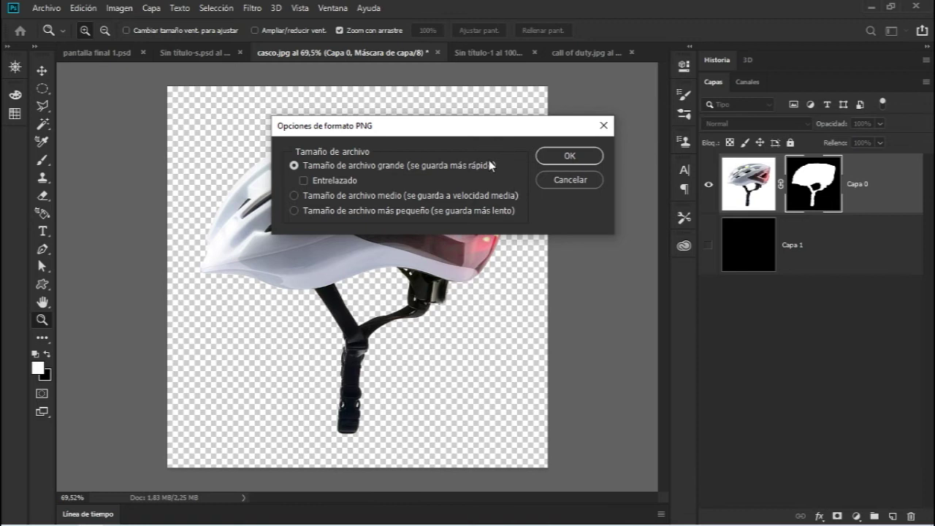
pyautogui.press('Return')
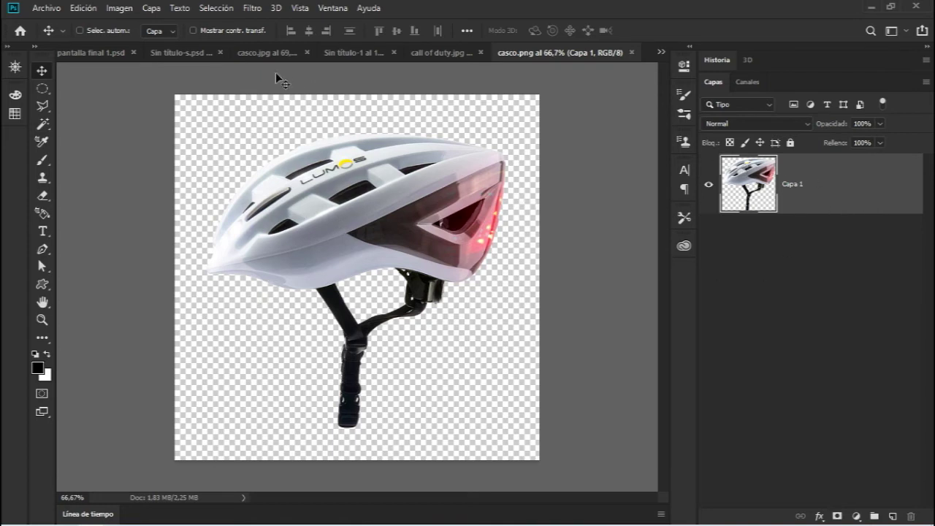
# Step: Drag the cut-out helmet from casco.png onto the call of duty.jpg soldier photo
pyautogui.click(336, 56)
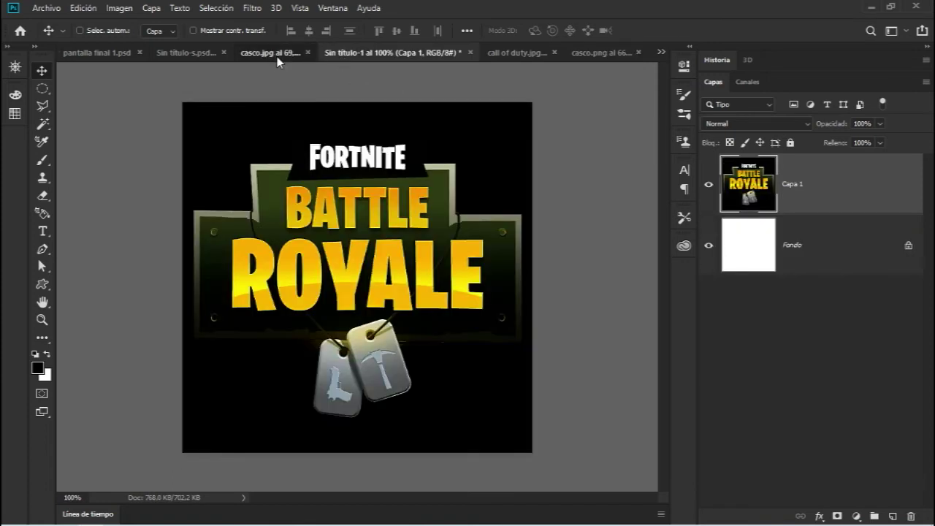
pyautogui.click(272, 53)
pyautogui.click(539, 53)
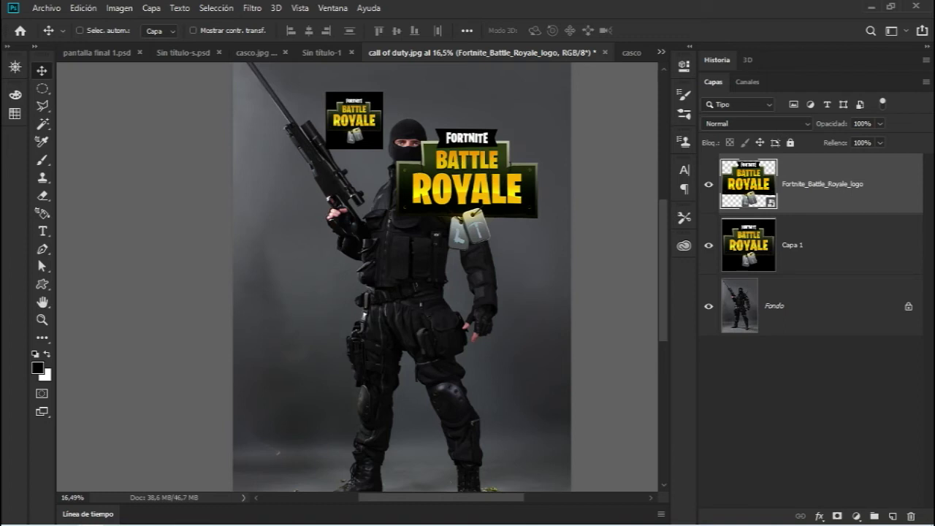
pyautogui.moveTo(475, 380); pyautogui.dragTo(245, 124)
# Step: Enlarge the casco helmet layer, lower it onto the soldier and commit the transform
pyautogui.moveTo(290, 211); pyautogui.dragTo(296, 193)
pyautogui.moveTo(407, 270); pyautogui.dragTo(507, 365)
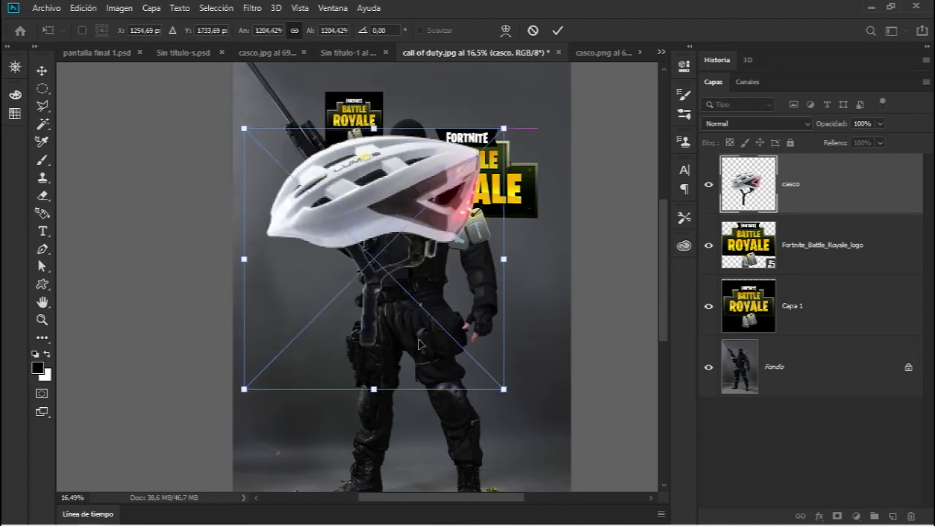
pyautogui.moveTo(409, 329); pyautogui.dragTo(415, 365)
pyautogui.click(557, 31)
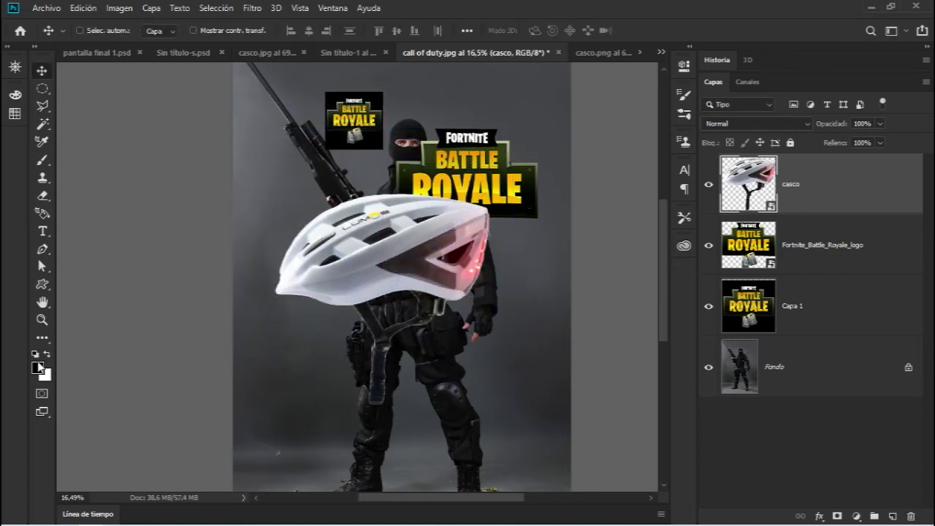
# Step: Zoom in to inspect the helmet, then move it over the soldier's head and return to casco.png
pyautogui.click(43, 320)
pyautogui.moveTo(435, 227); pyautogui.dragTo(423, 240)
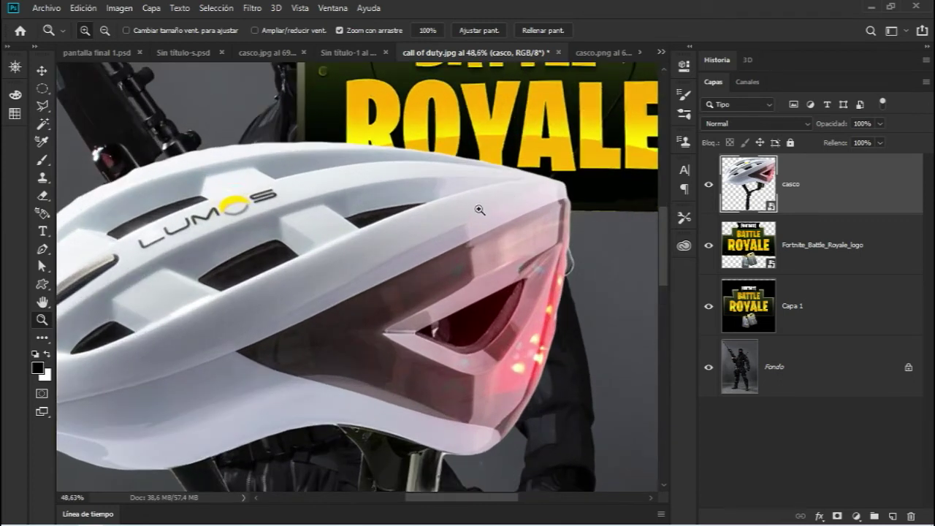
pyautogui.hotkey('ctrl', '-')
pyautogui.hotkey('ctrl', '-')
pyautogui.hotkey('ctrl', '-')
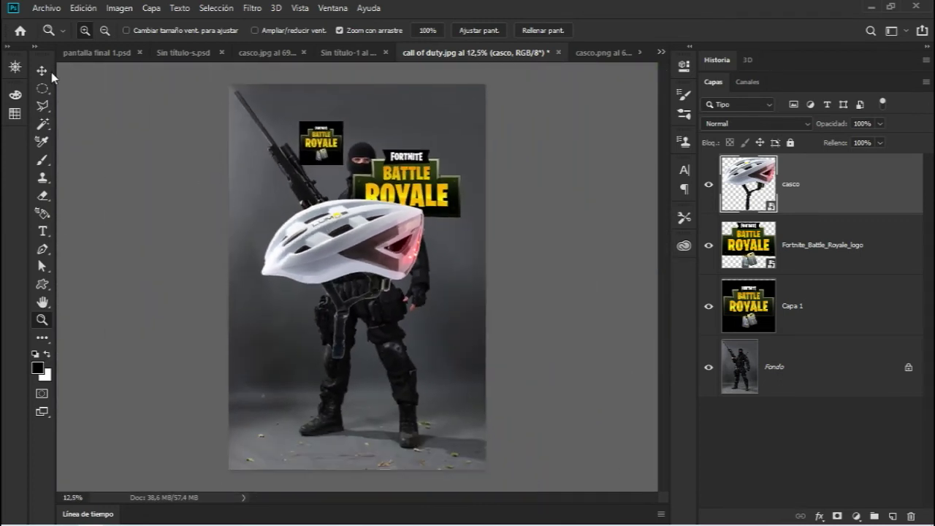
pyautogui.click(45, 73)
pyautogui.moveTo(434, 257); pyautogui.dragTo(418, 243)
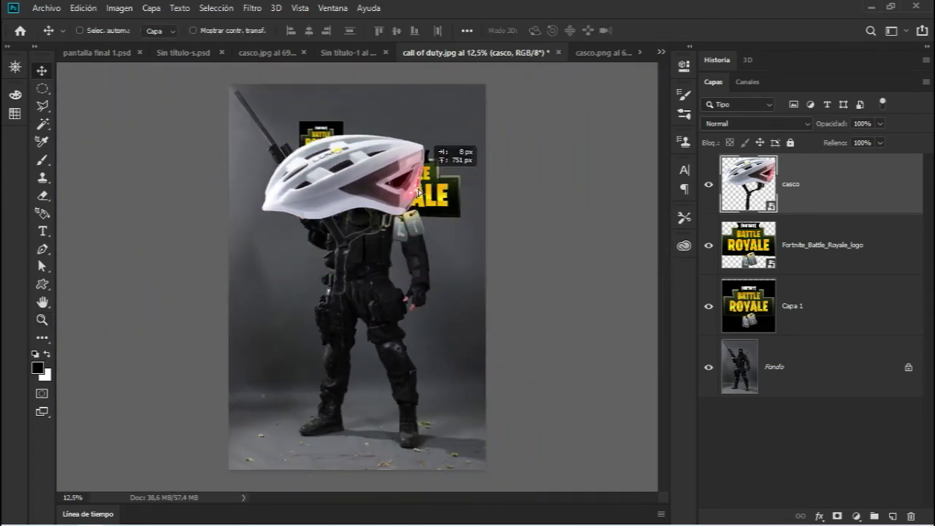
pyautogui.click(591, 56)
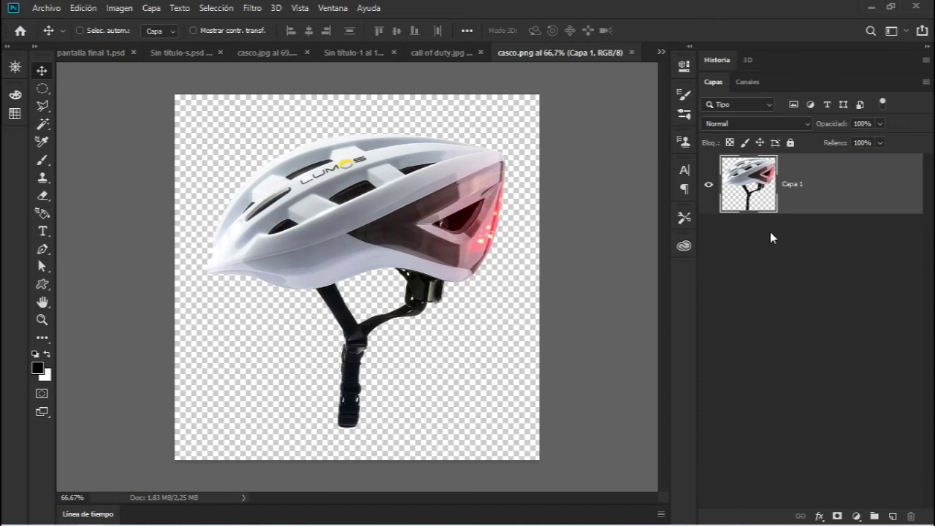
# Step: Add Capa 2 beneath the helmet and fill it with white #ffffff
pyautogui.click(893, 515)
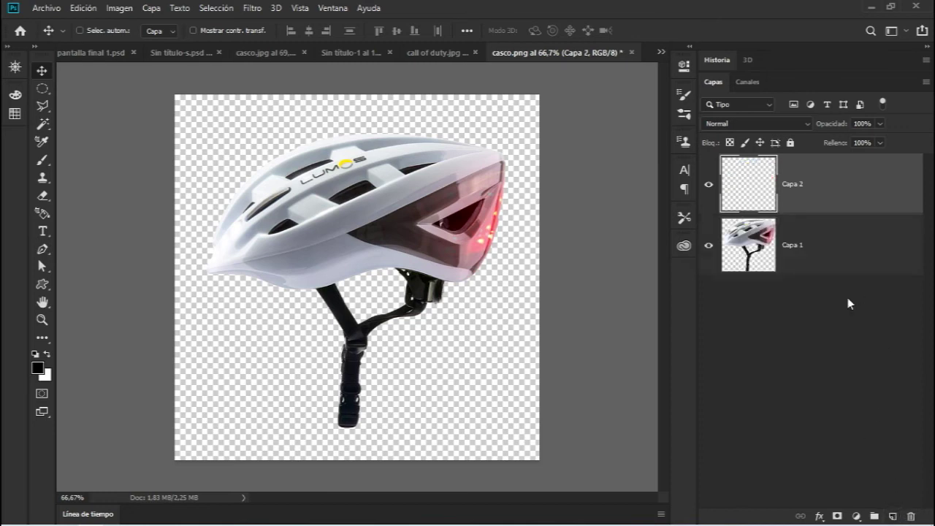
pyautogui.moveTo(788, 176); pyautogui.dragTo(797, 270)
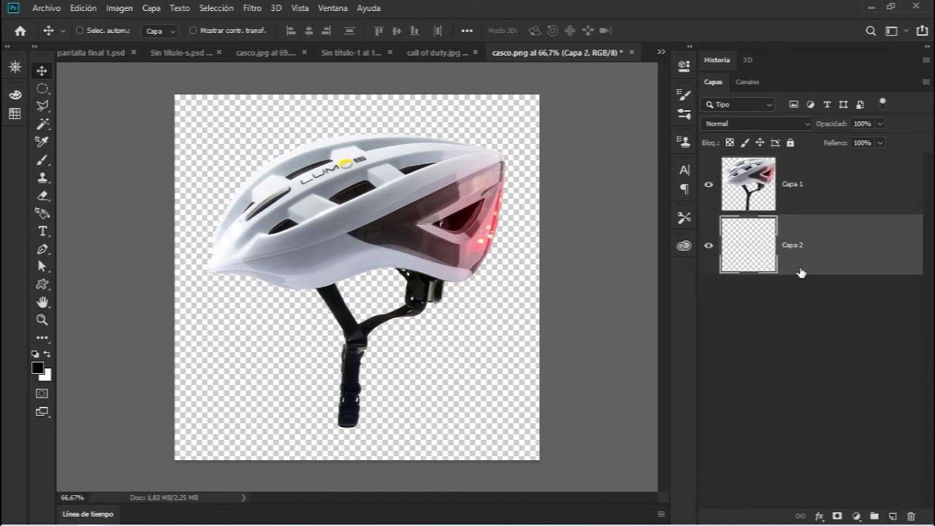
pyautogui.click(82, 8)
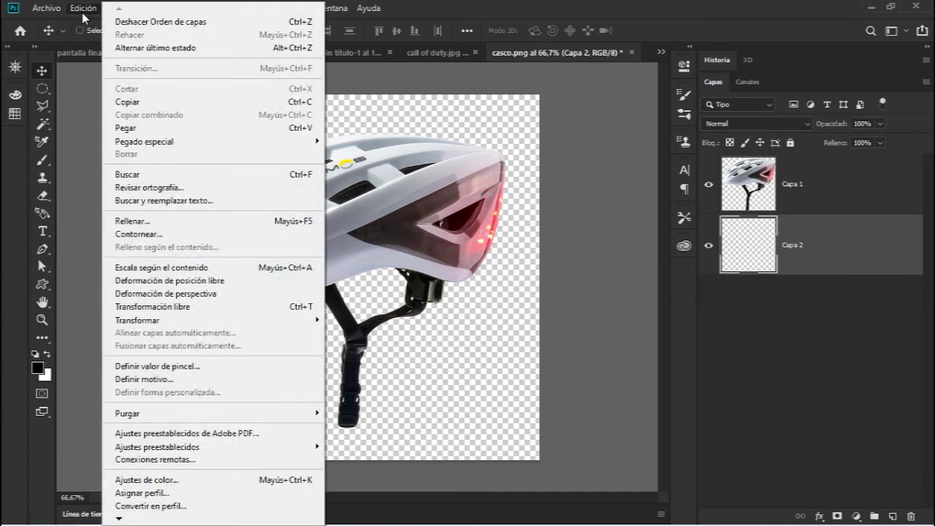
pyautogui.click(131, 221)
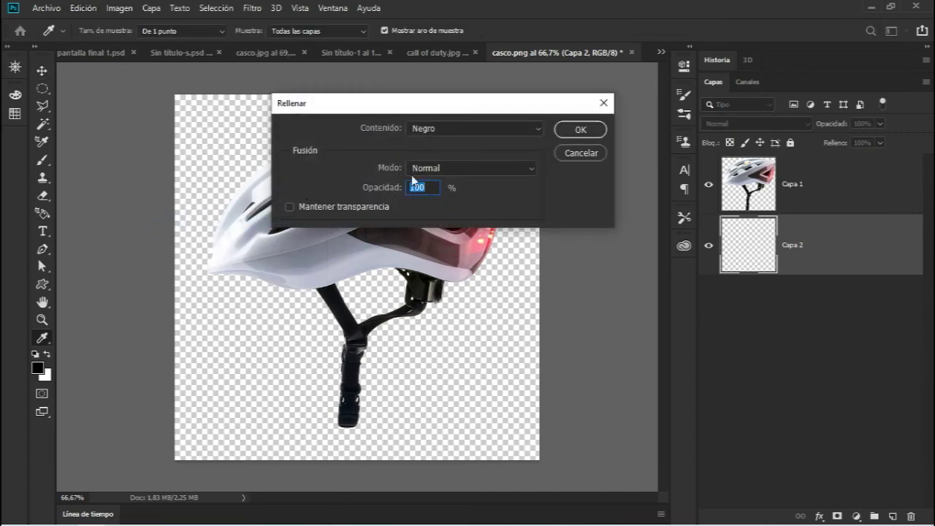
pyautogui.click(435, 131)
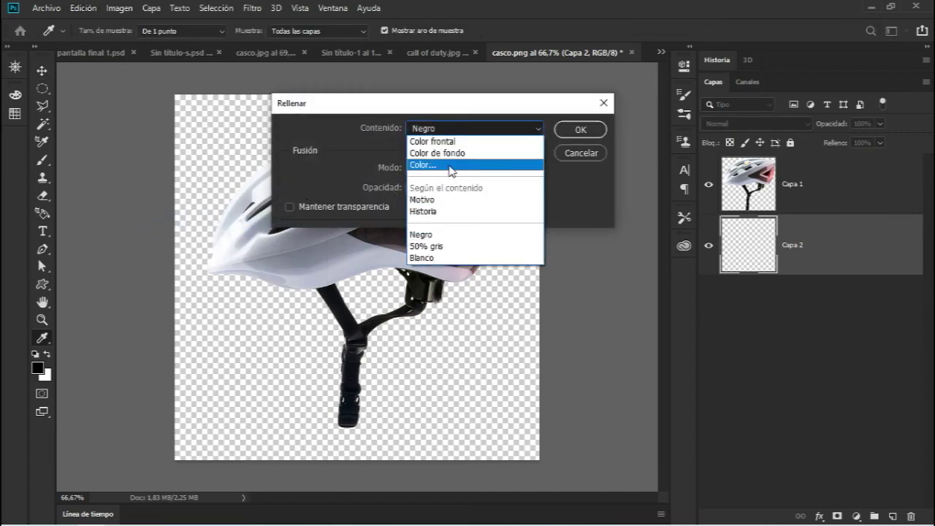
pyautogui.click(438, 166)
pyautogui.click(497, 248)
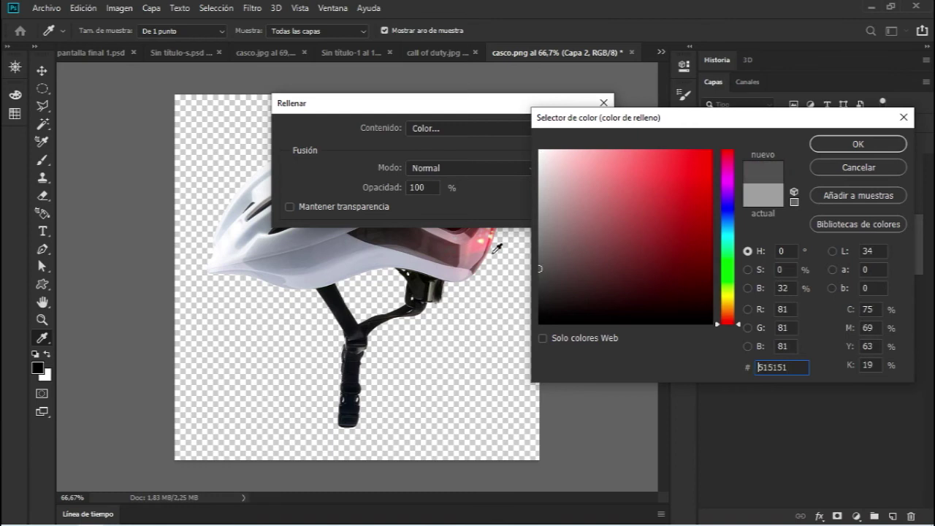
pyautogui.write('ffffff')
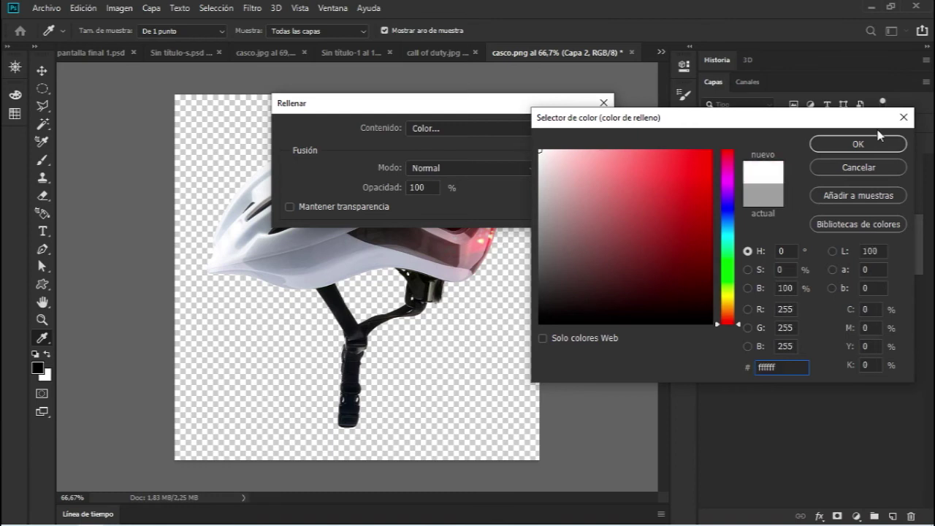
pyautogui.click(885, 148)
pyautogui.click(581, 130)
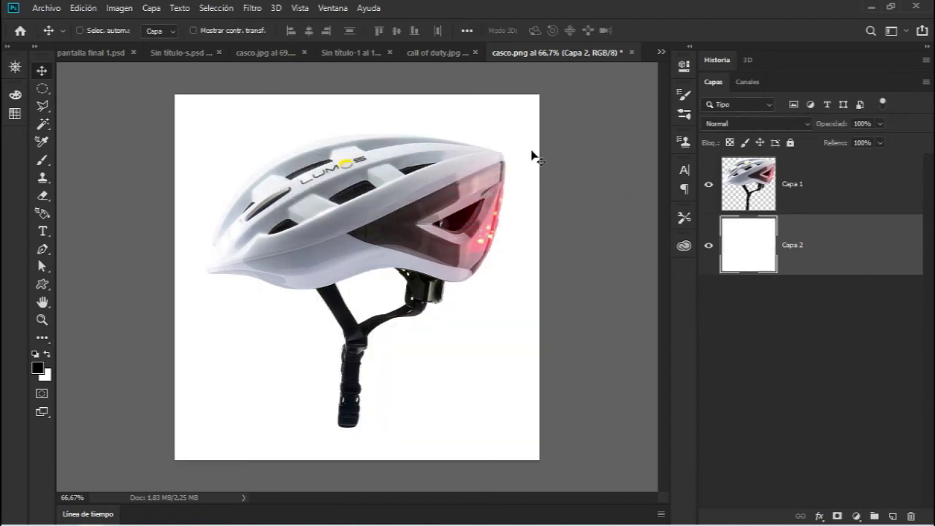
pyautogui.click(44, 8)
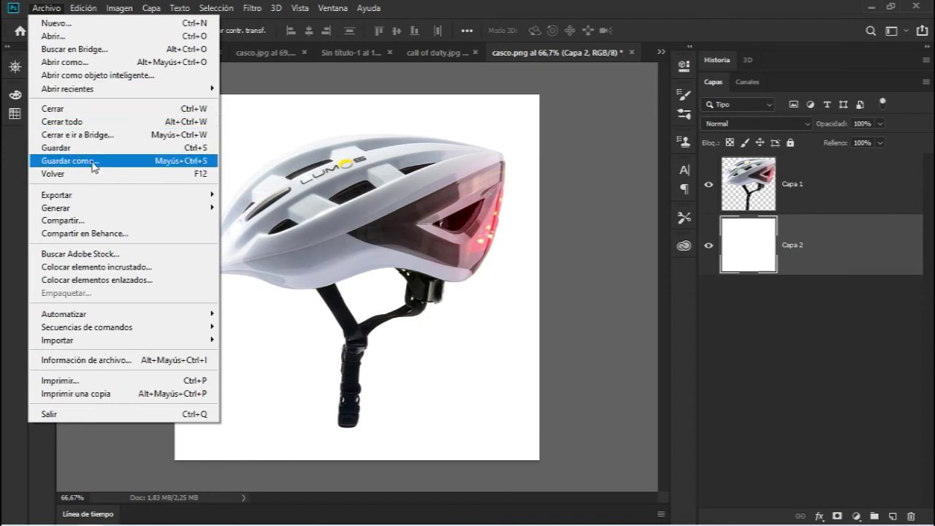
# Step: Save the white-backed helmet in PNG format on the desktop, declining to replace casco.png
pyautogui.click(121, 166)
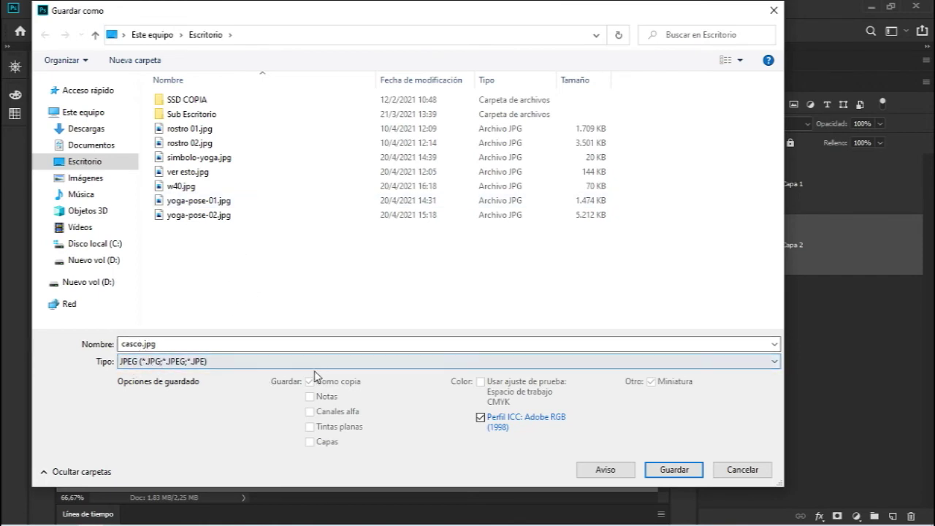
pyautogui.click(365, 369)
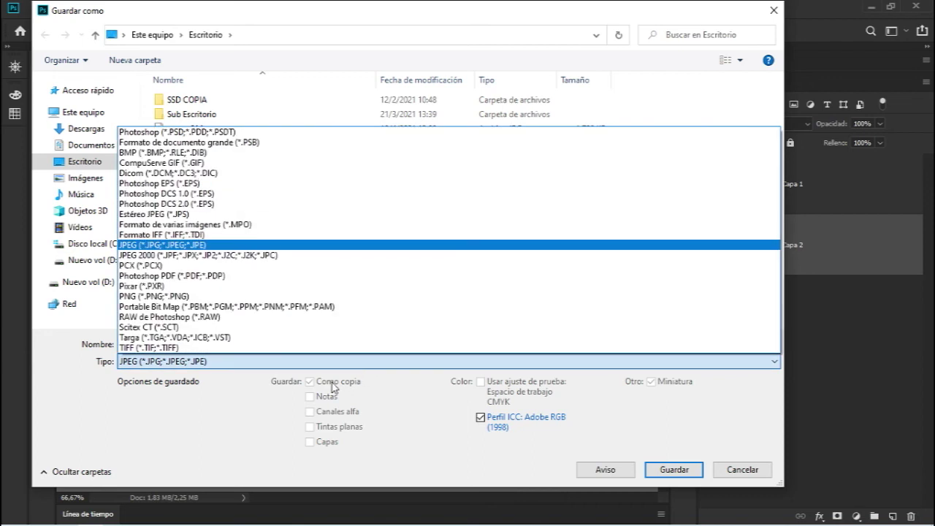
pyautogui.click(219, 307)
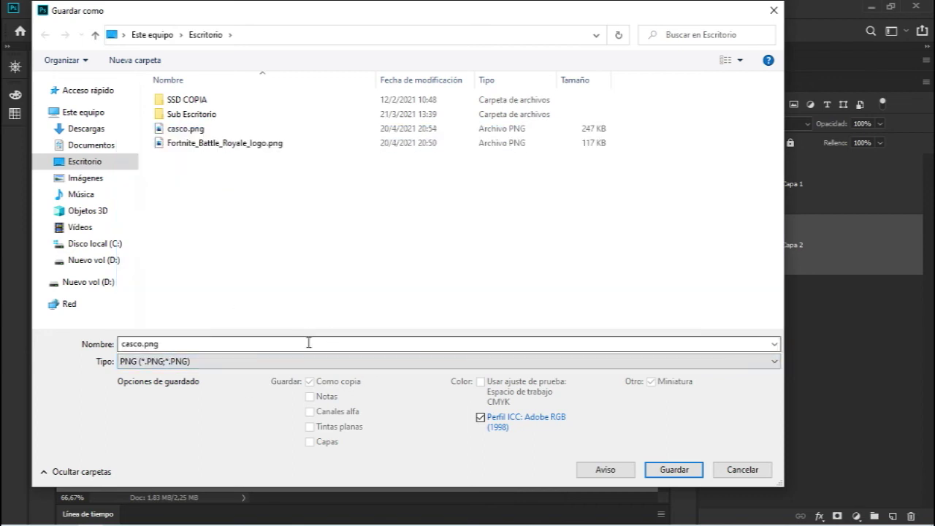
pyautogui.click(674, 471)
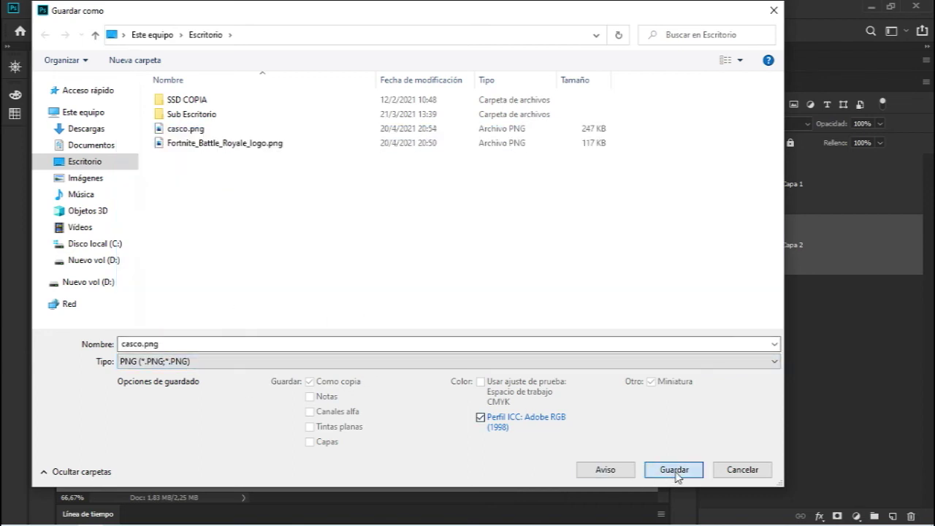
pyautogui.click(550, 269)
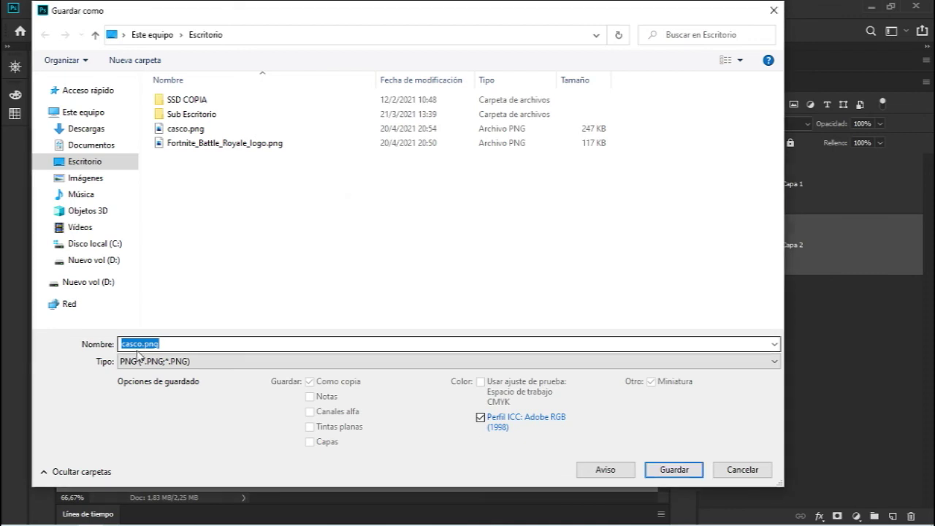
pyautogui.press('Escape')
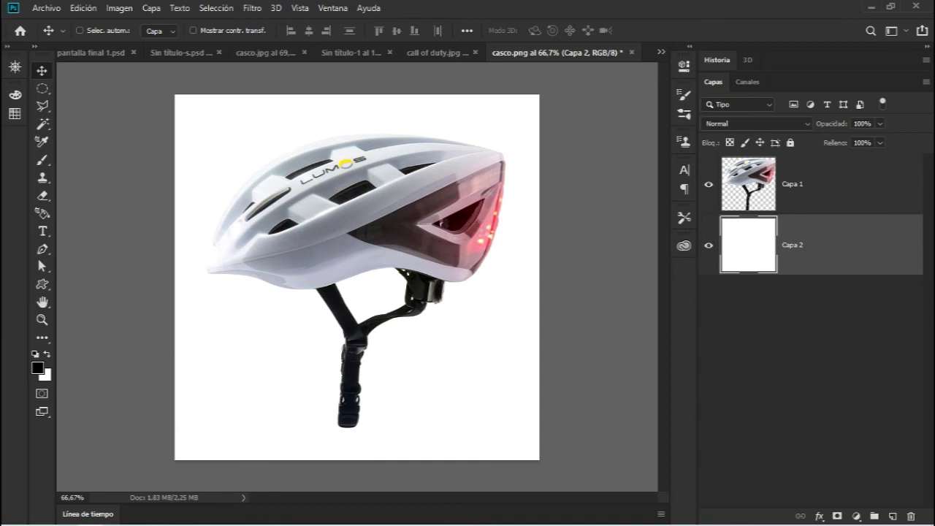
# Step: Open casco1.png and drag its white-background helmet toward the call of duty.jpg composite
pyautogui.moveTo(771, 249); pyautogui.dragTo(659, 46)
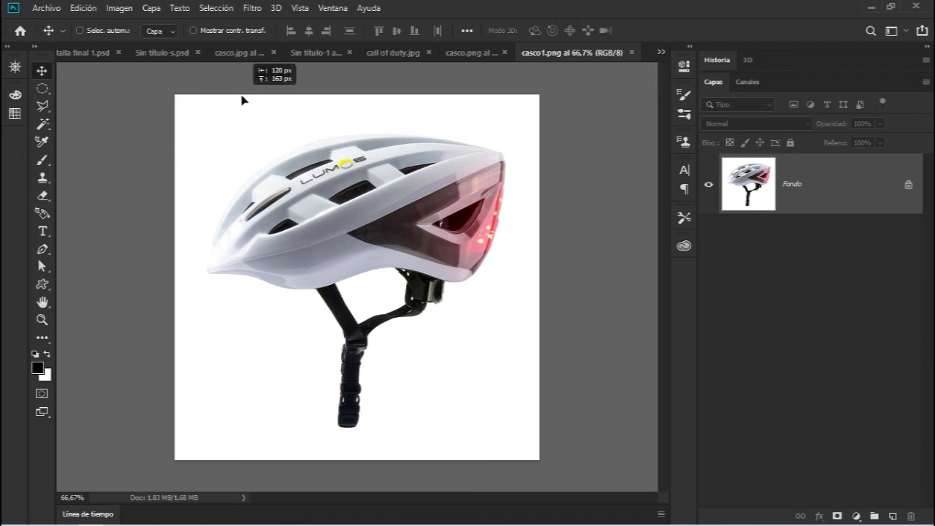
pyautogui.moveTo(243, 99); pyautogui.dragTo(367, 217)
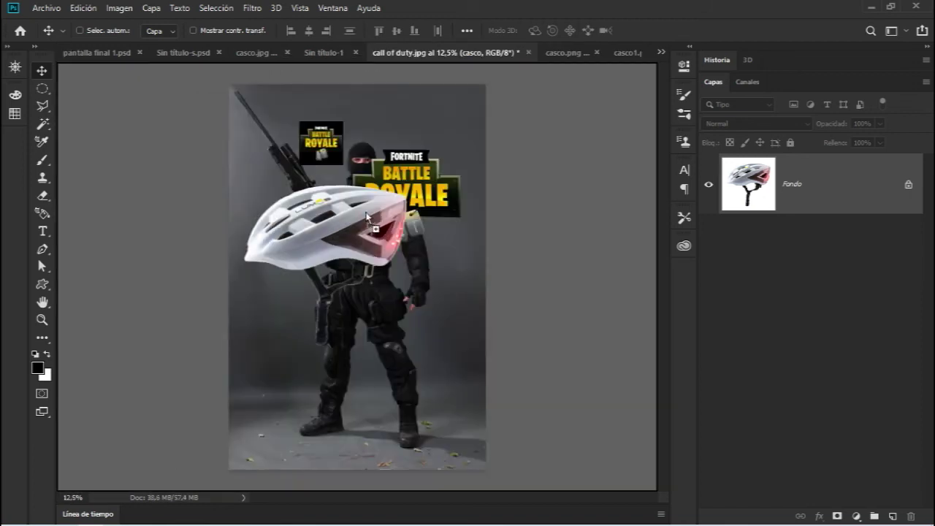
# Step: Accept the profile mismatch, position the white helmet layer on the soldier, then show casco1.png
pyautogui.click(504, 258)
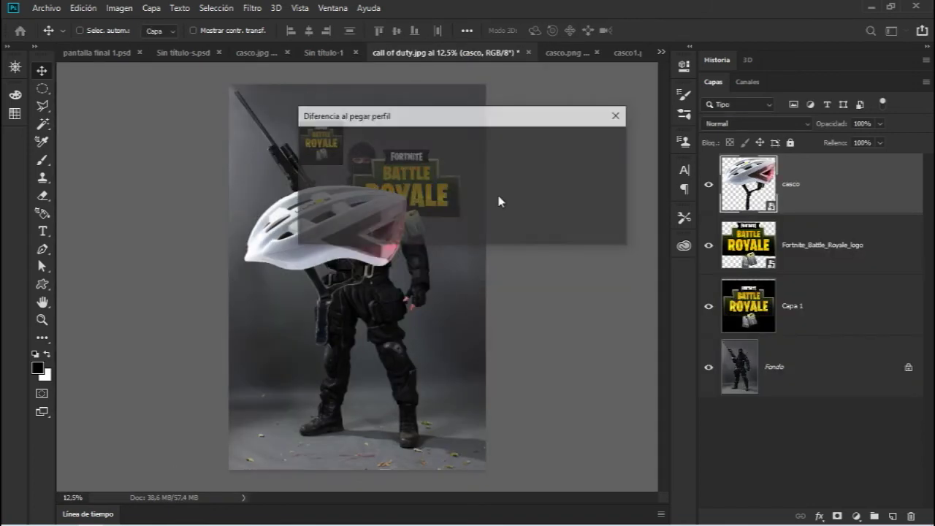
pyautogui.click(533, 226)
pyautogui.moveTo(397, 295); pyautogui.dragTo(441, 378)
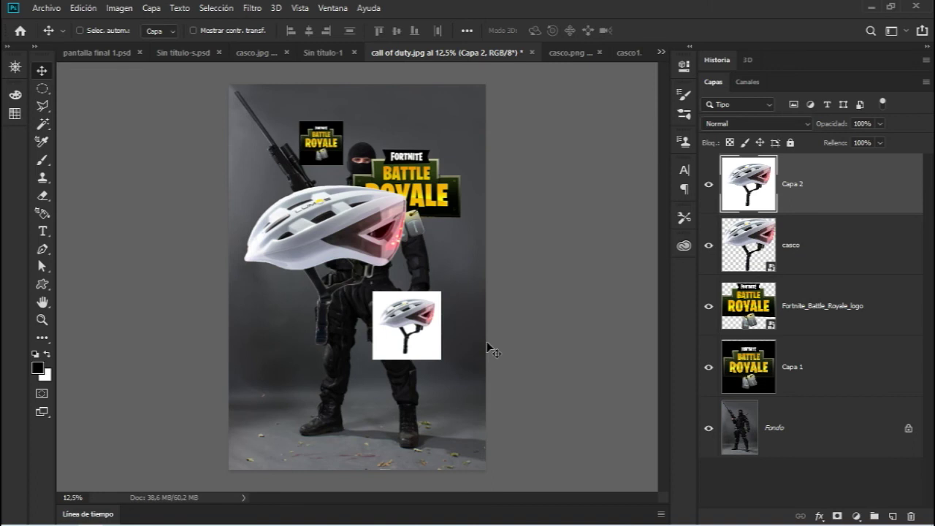
pyautogui.click(629, 52)
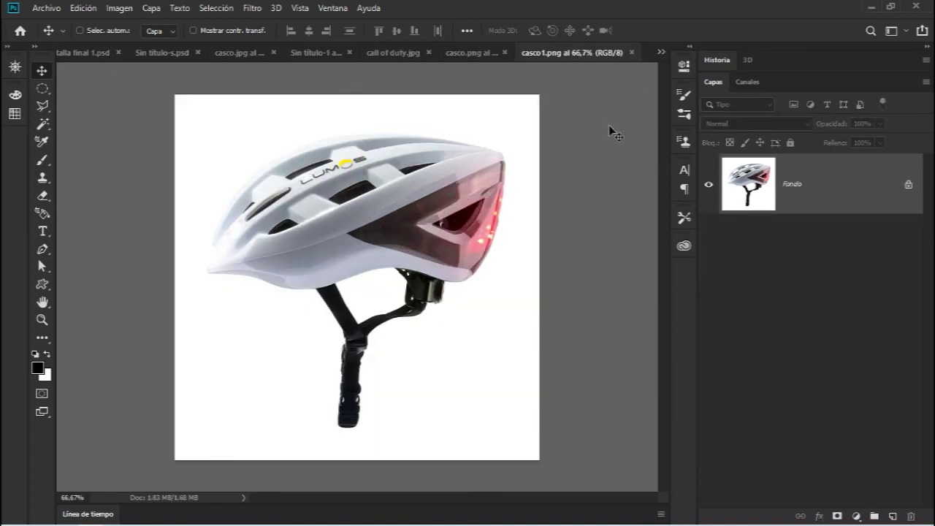
# Step: In casco.png, hide the white Capa 2 so the helmet shows over transparency
pyautogui.click(480, 54)
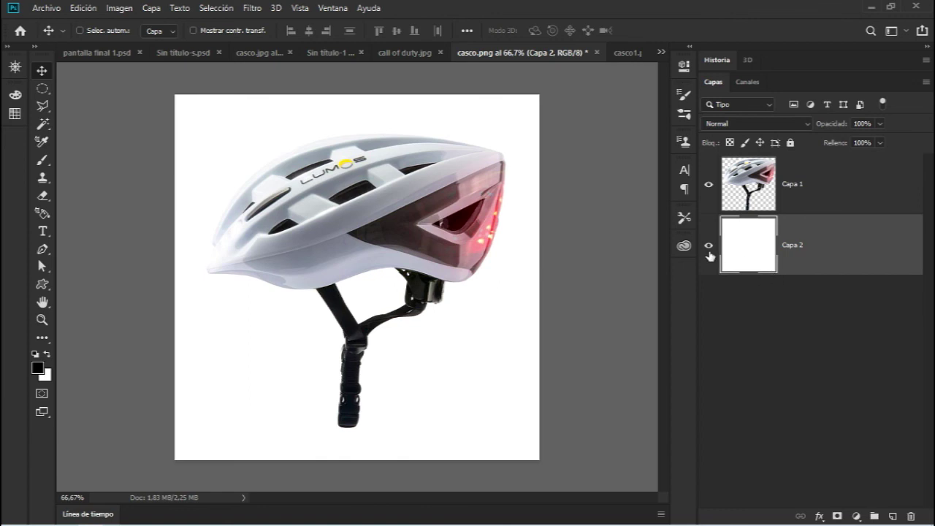
pyautogui.click(708, 246)
pyautogui.click(708, 246)
pyautogui.click(708, 246)
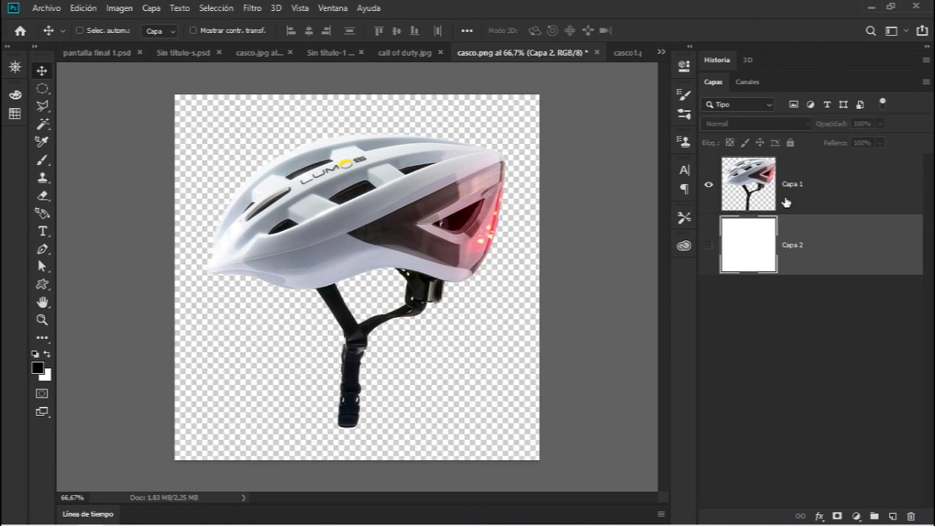
pyautogui.click(47, 10)
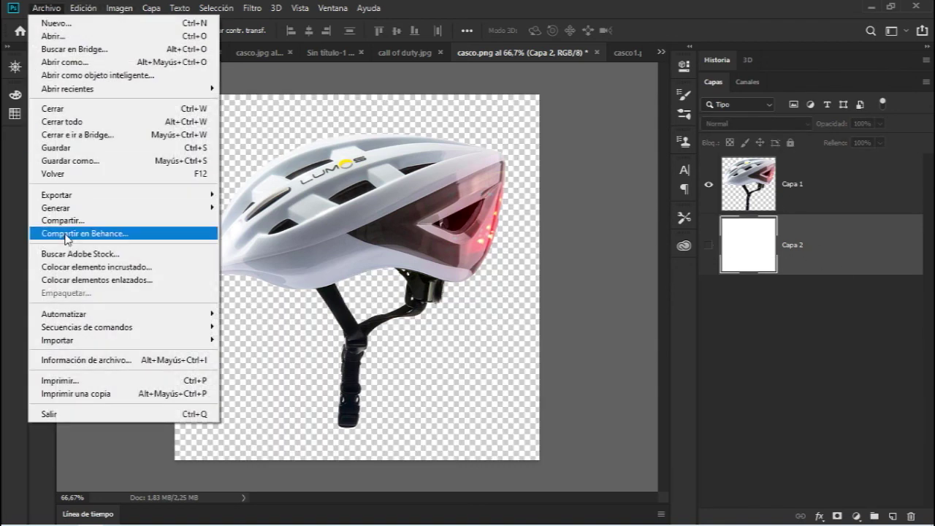
# Step: Save a copy as casco3.jpg on the desktop at JPEG quality 12 (Máxima)
pyautogui.click(65, 161)
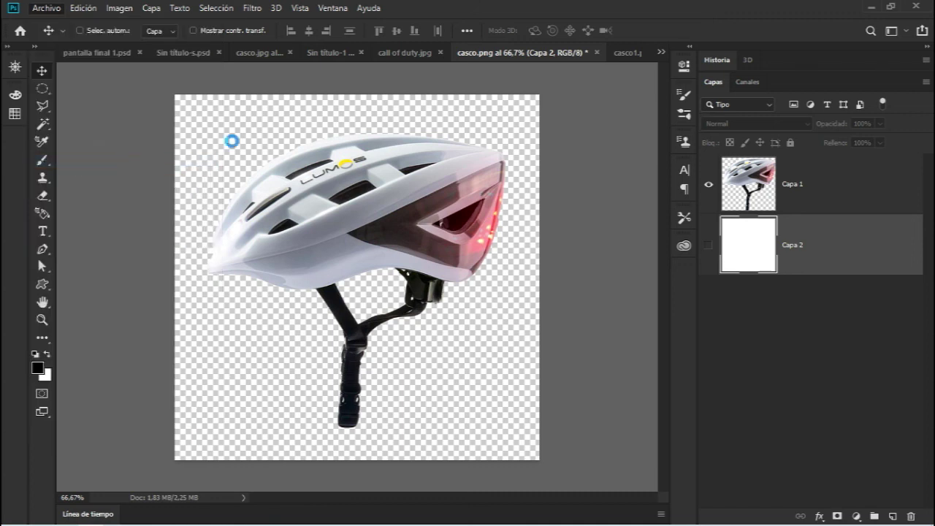
pyautogui.write('casco3')
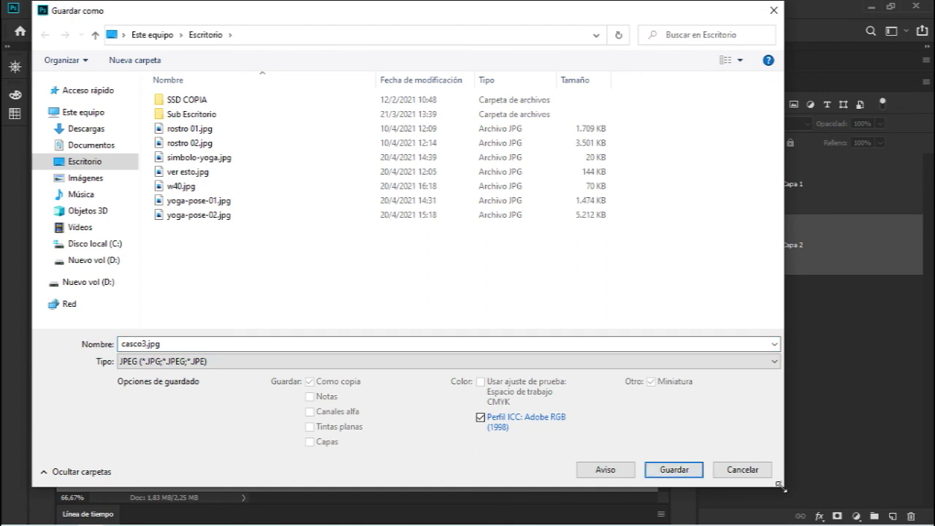
pyautogui.moveTo(784, 486); pyautogui.dragTo(658, 480)
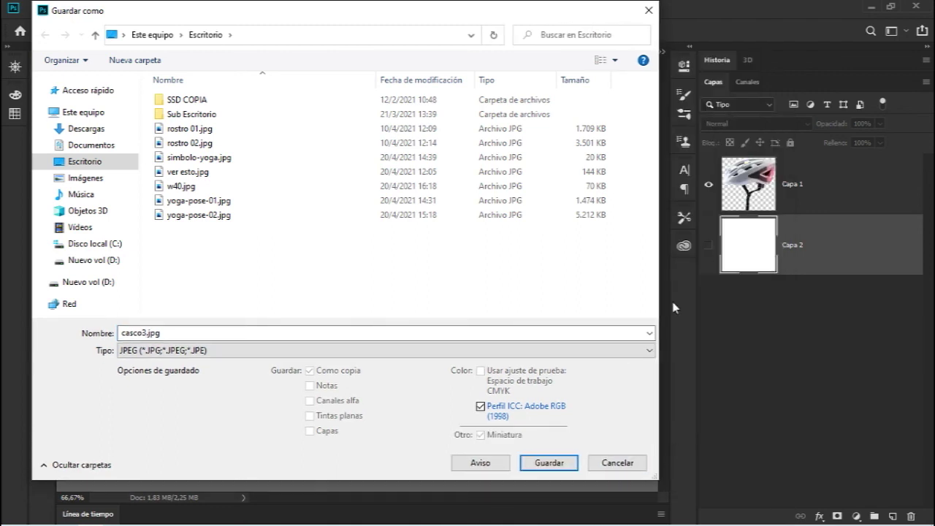
pyautogui.click(547, 465)
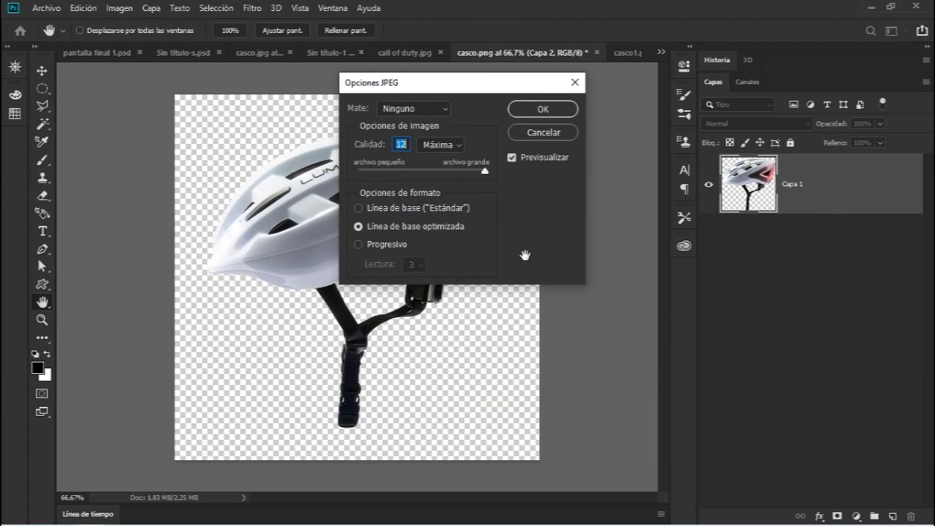
pyautogui.click(540, 109)
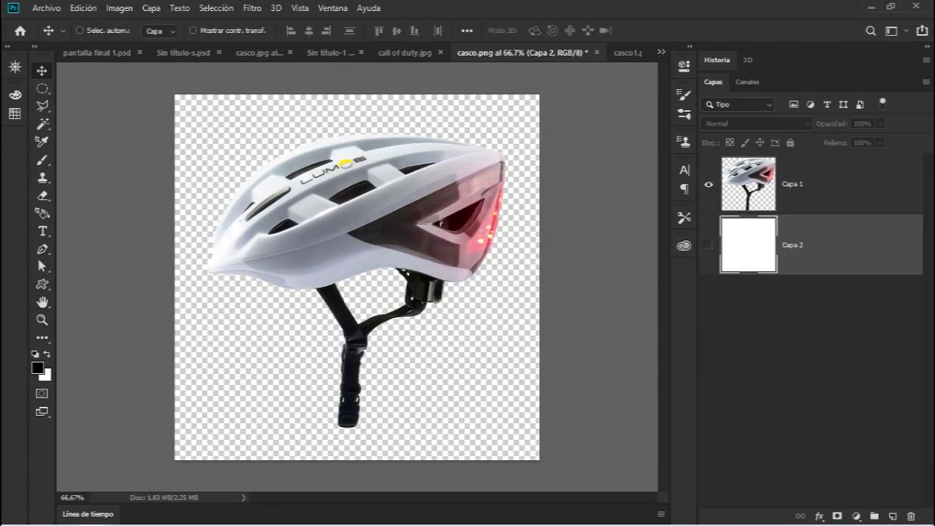